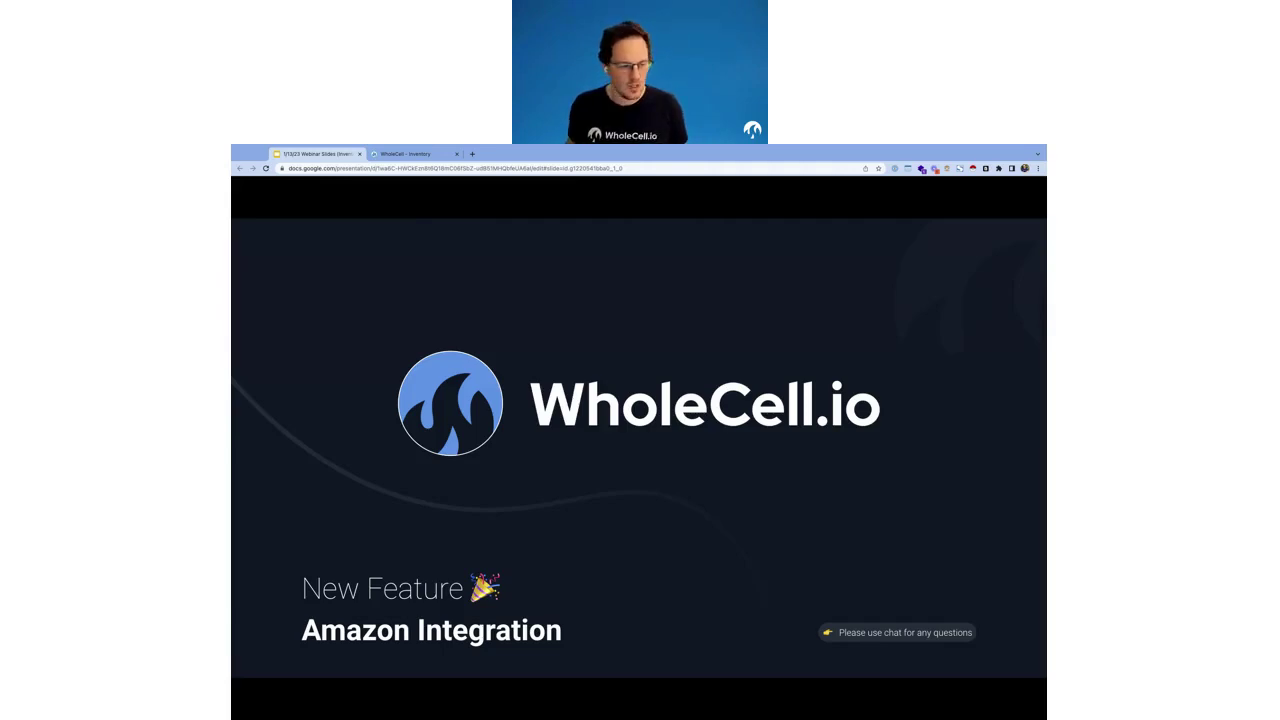
{"action": "key", "text": "Right"}
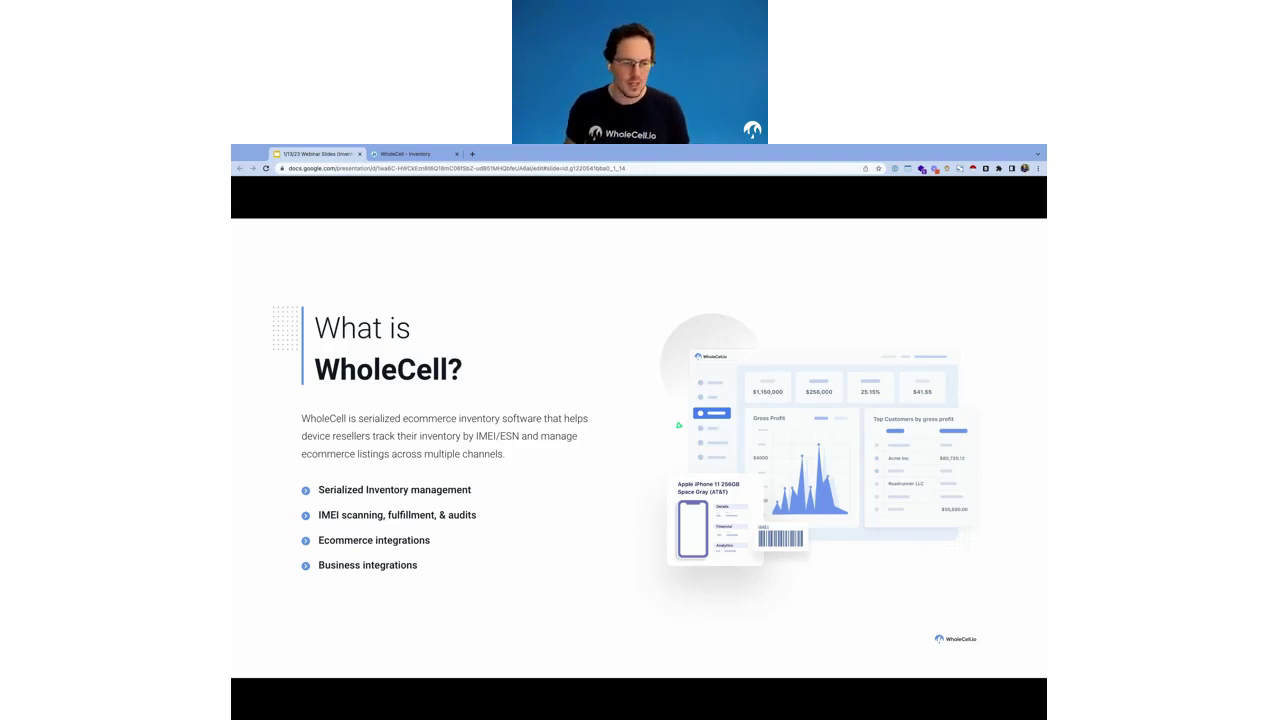
{"action": "key", "text": "Right"}
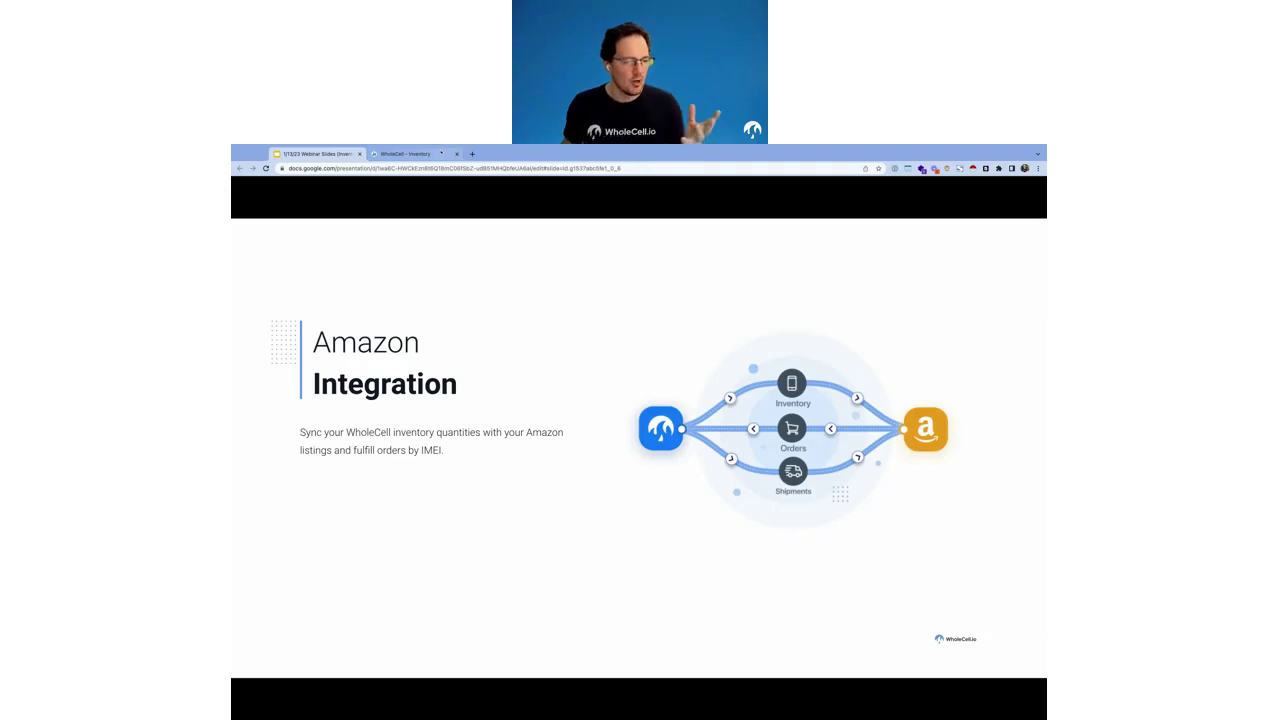
Step: Switch from the slides to the WholeCell web app and open the Amazon integration's settings
{"action": "left_click", "coordinate": [441, 153]}
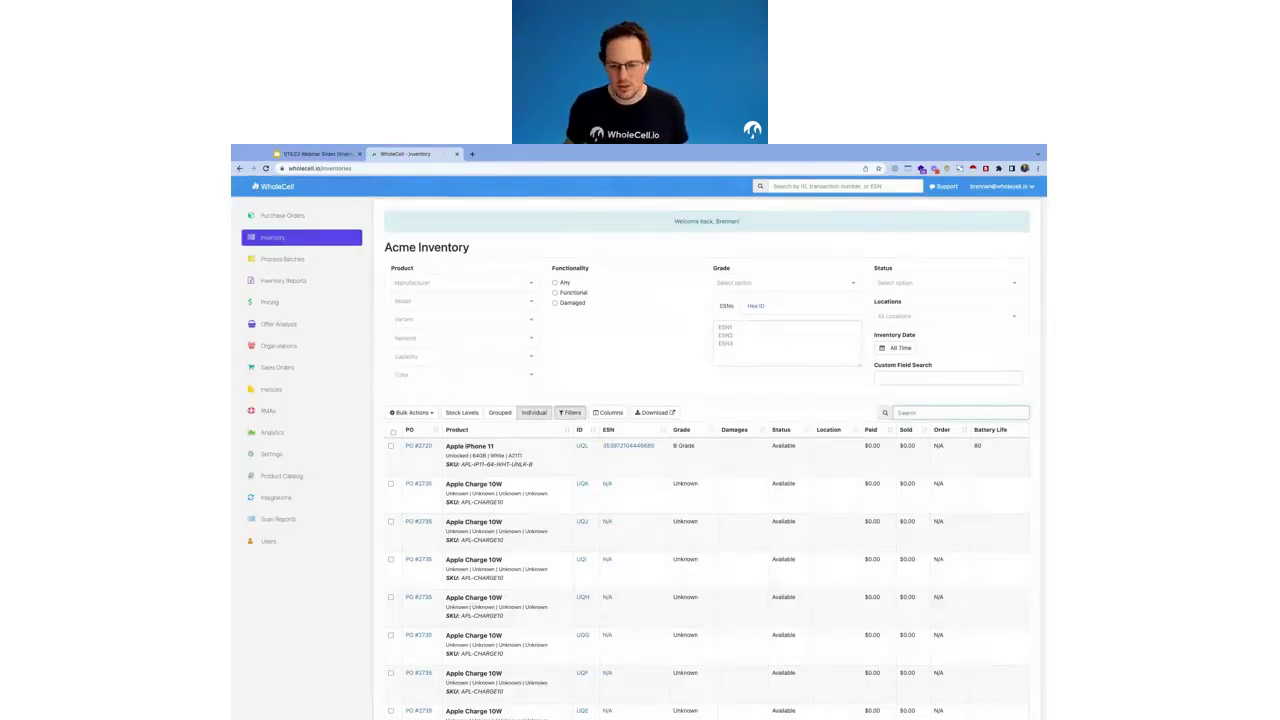
{"action": "left_click", "coordinate": [296, 497]}
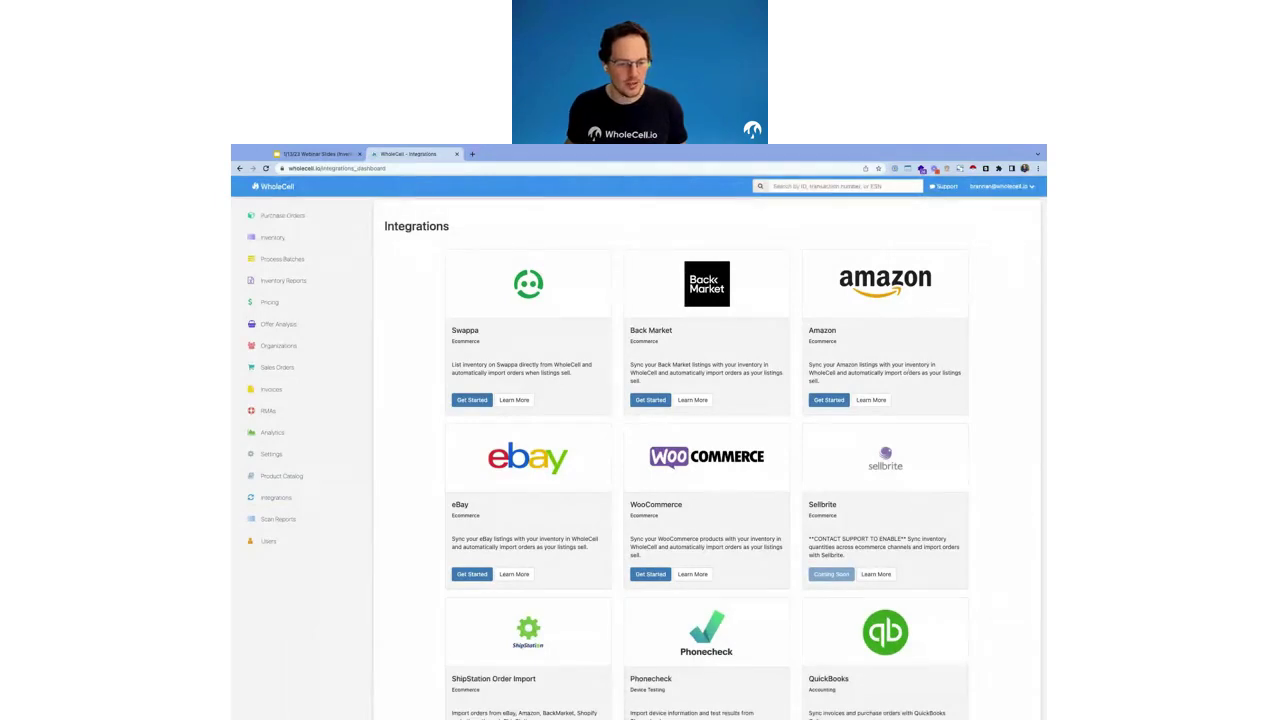
{"action": "left_click", "coordinate": [829, 400]}
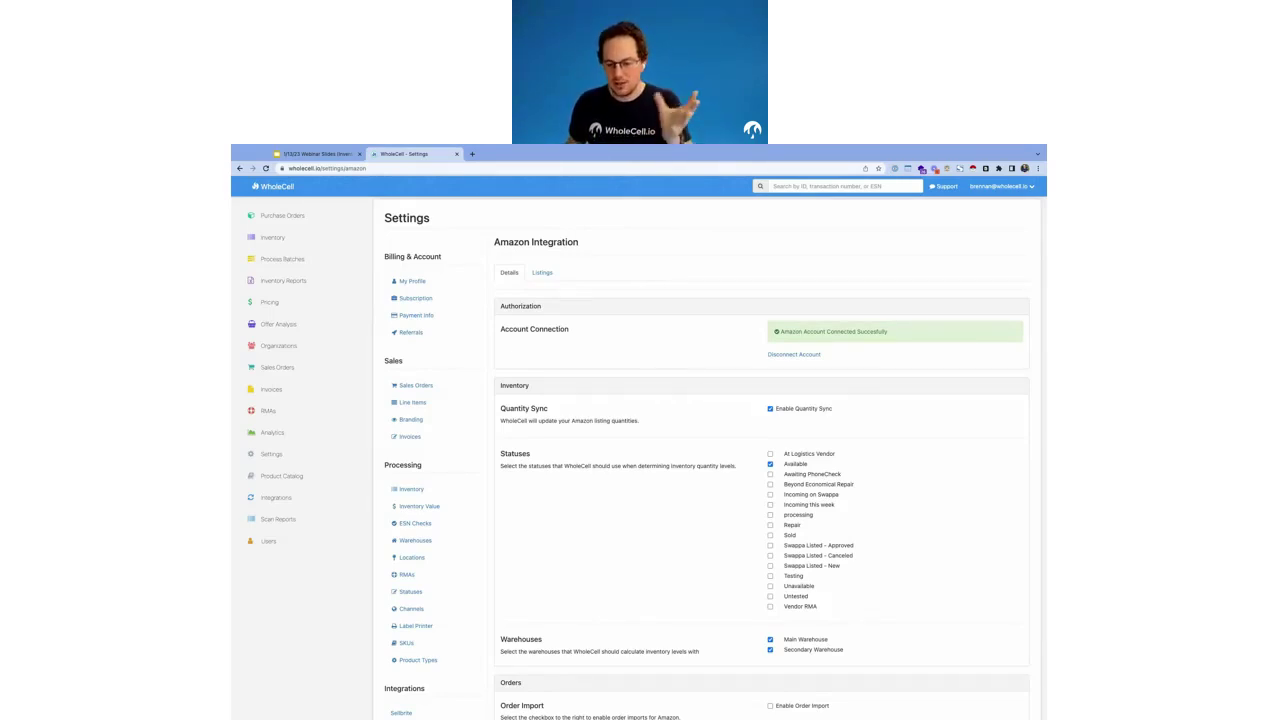
Step: Review the Amazon account connection, quantity sync, inventory statuses and warehouse settings
{"action": "scroll", "coordinate": [710, 457], "scroll_direction": "down", "scroll_amount": 1}
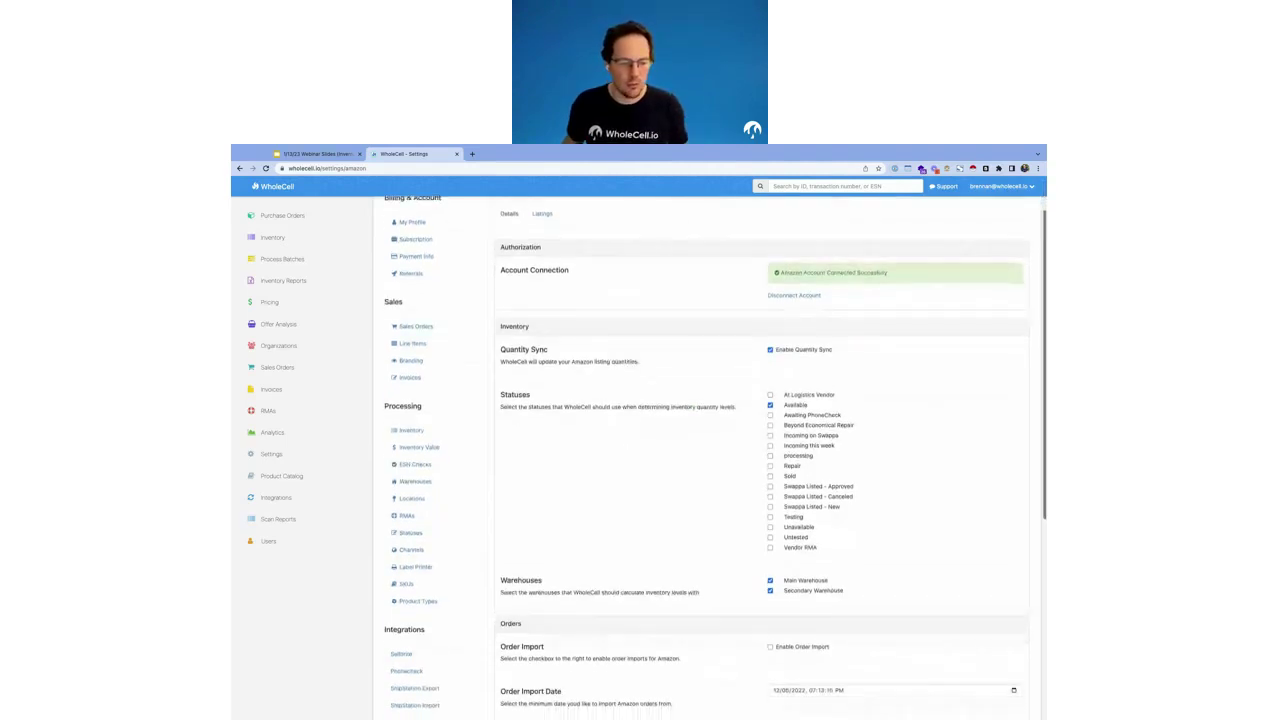
{"action": "scroll", "coordinate": [776, 256], "scroll_direction": "down", "scroll_amount": 1}
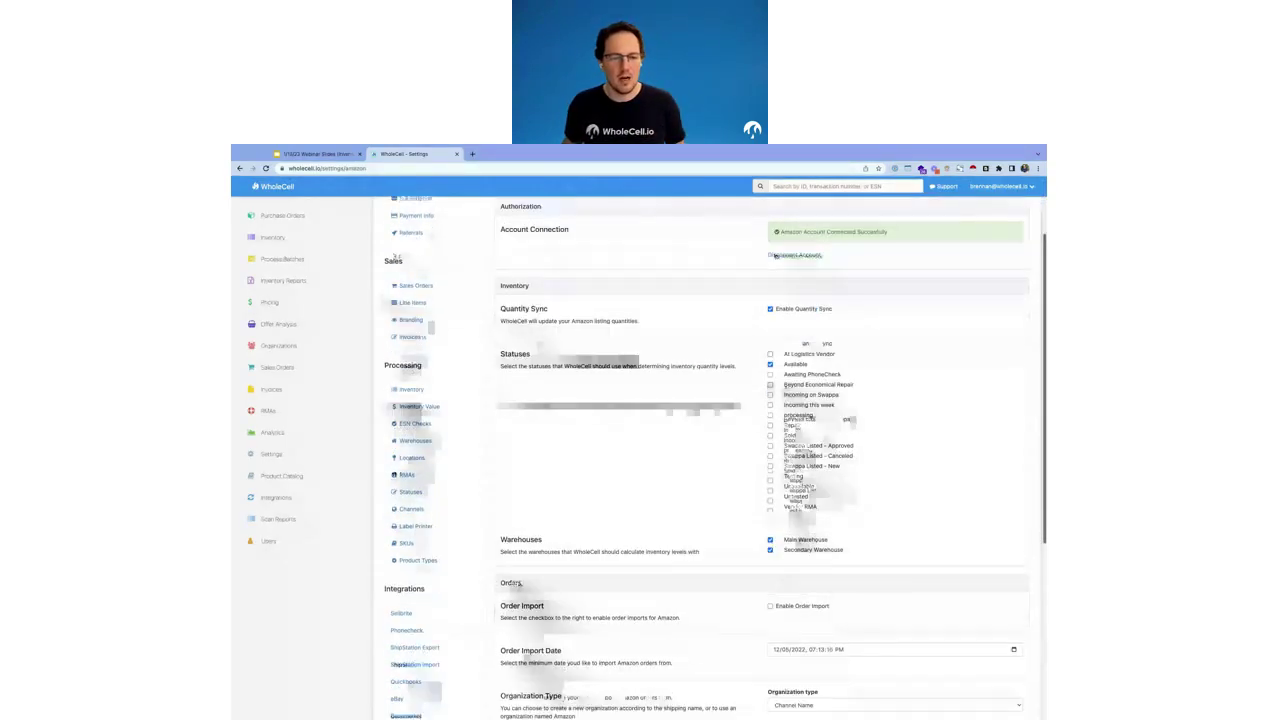
{"action": "scroll", "coordinate": [775, 256], "scroll_direction": "up", "scroll_amount": 1}
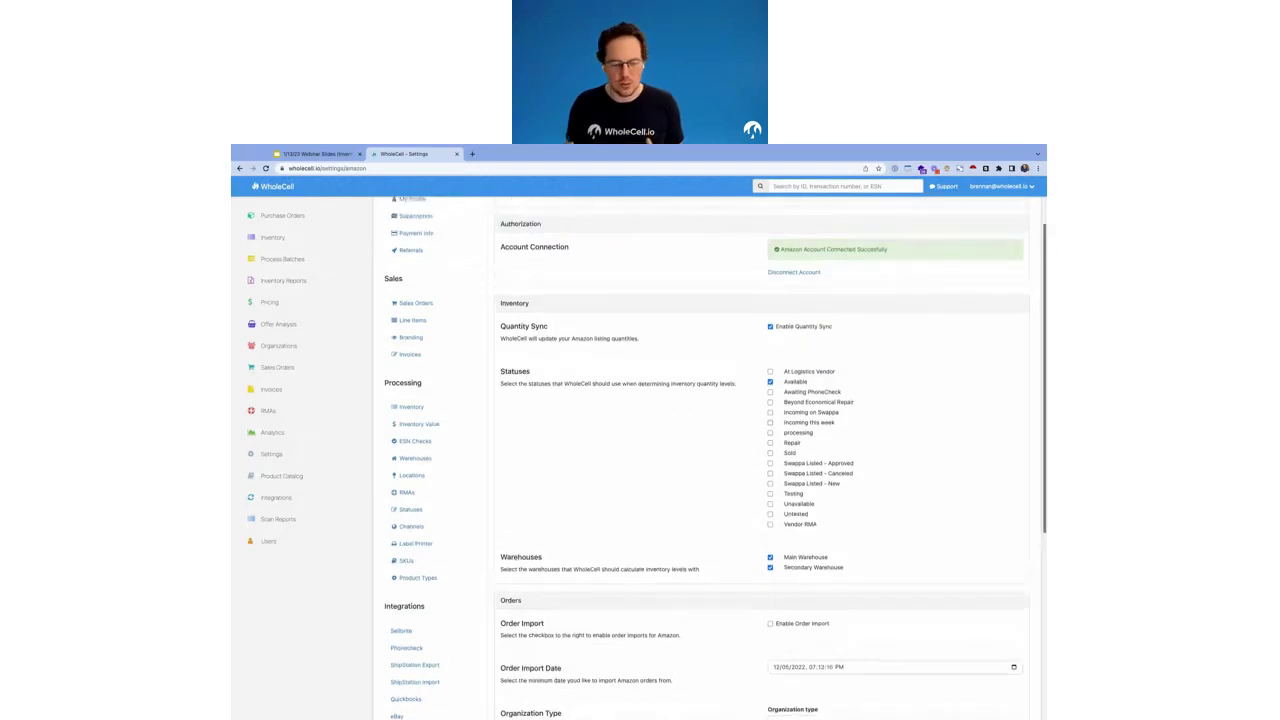
{"action": "scroll", "coordinate": [775, 256], "scroll_direction": "up", "scroll_amount": 1}
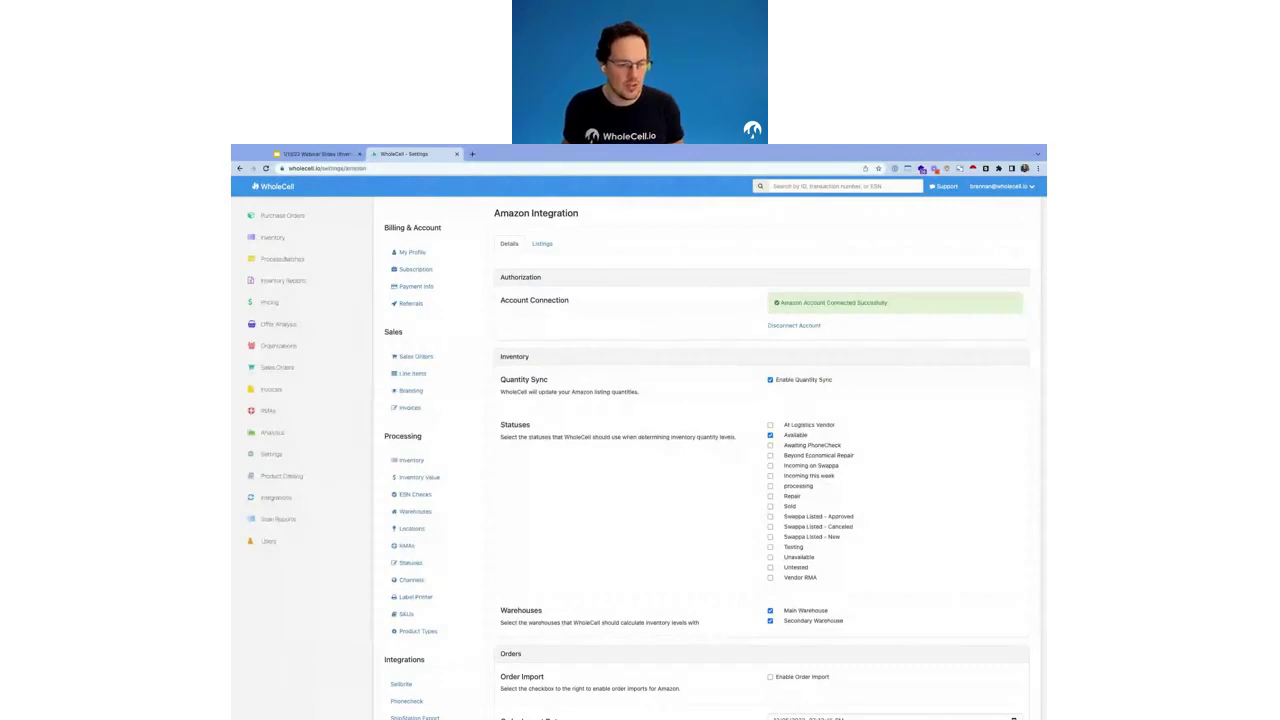
{"action": "scroll", "coordinate": [544, 364], "scroll_direction": "down", "scroll_amount": 1}
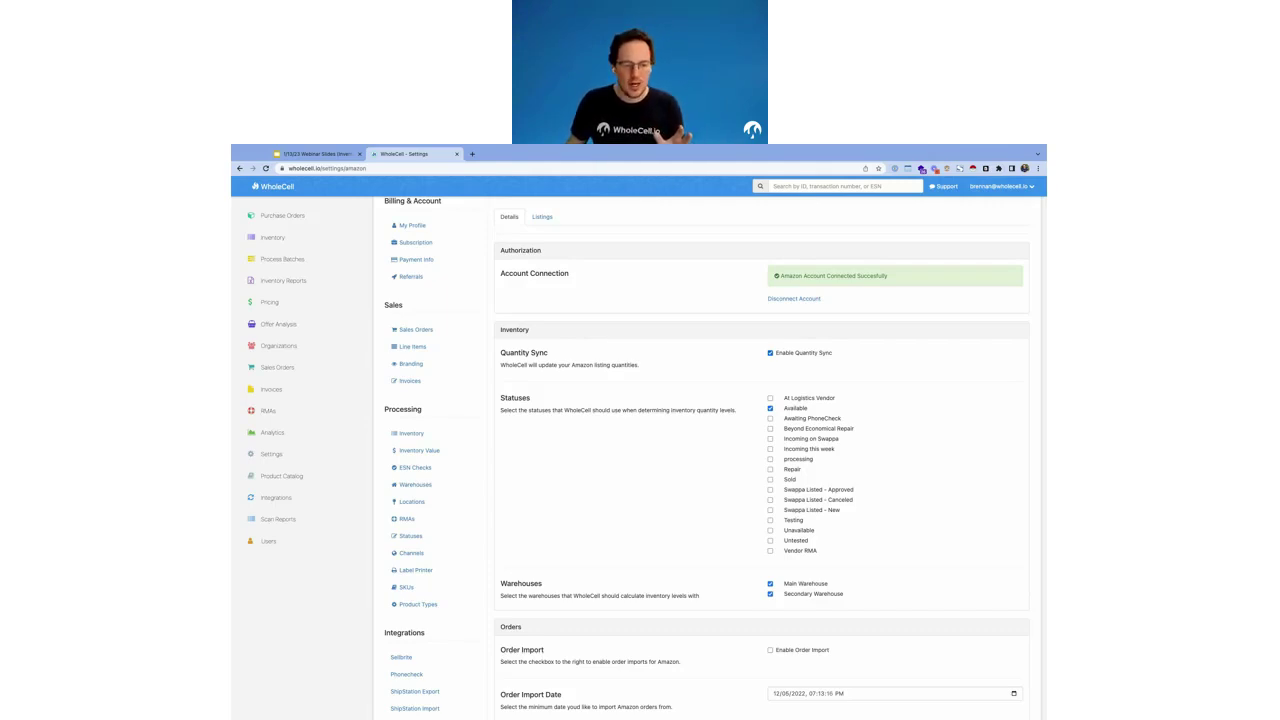
{"action": "left_click_drag", "start_coordinate": [499, 402], "coordinate": [739, 415]}
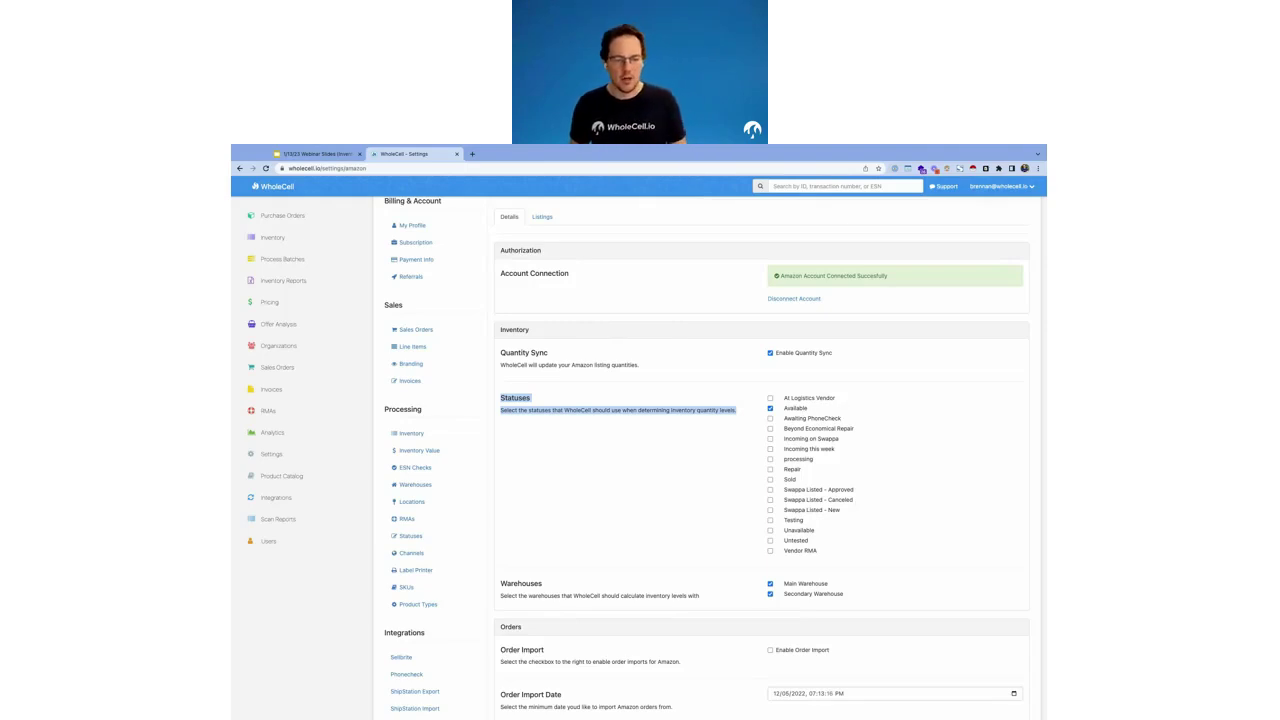
{"action": "left_click", "coordinate": [716, 456]}
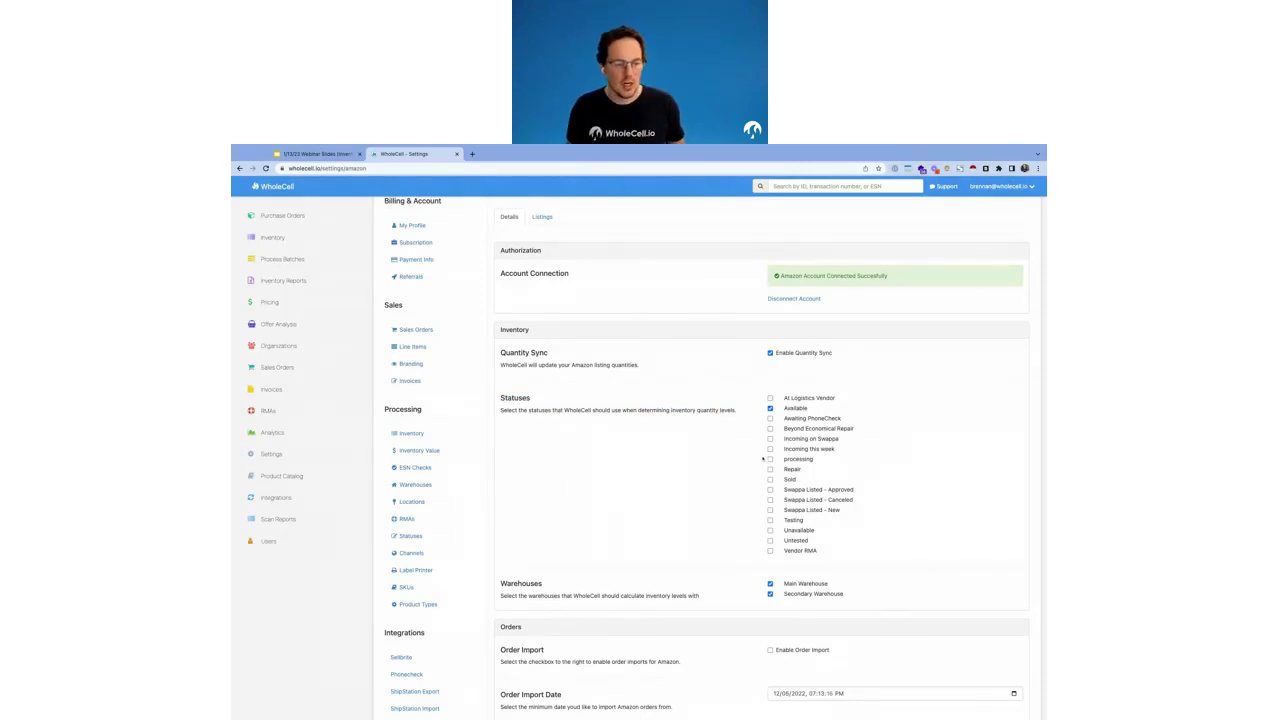
{"action": "scroll", "coordinate": [700, 480], "scroll_direction": "down", "scroll_amount": 1}
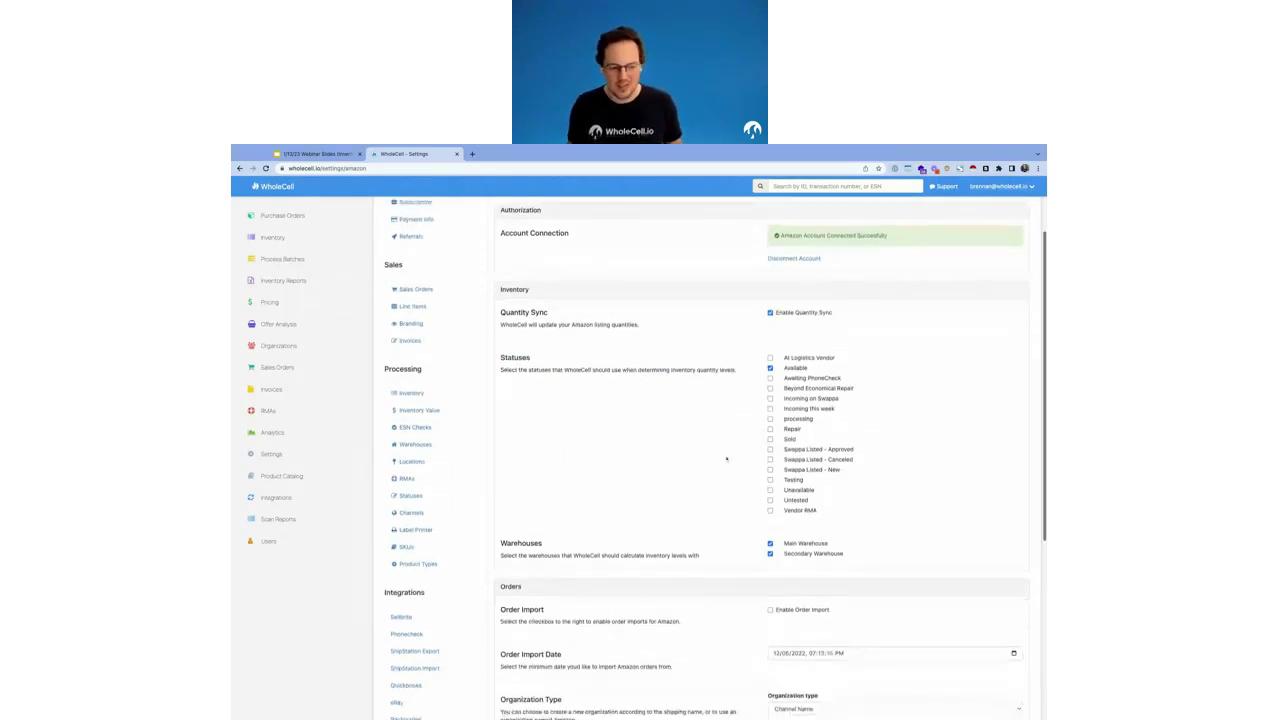
{"action": "double_click", "coordinate": [510, 543]}
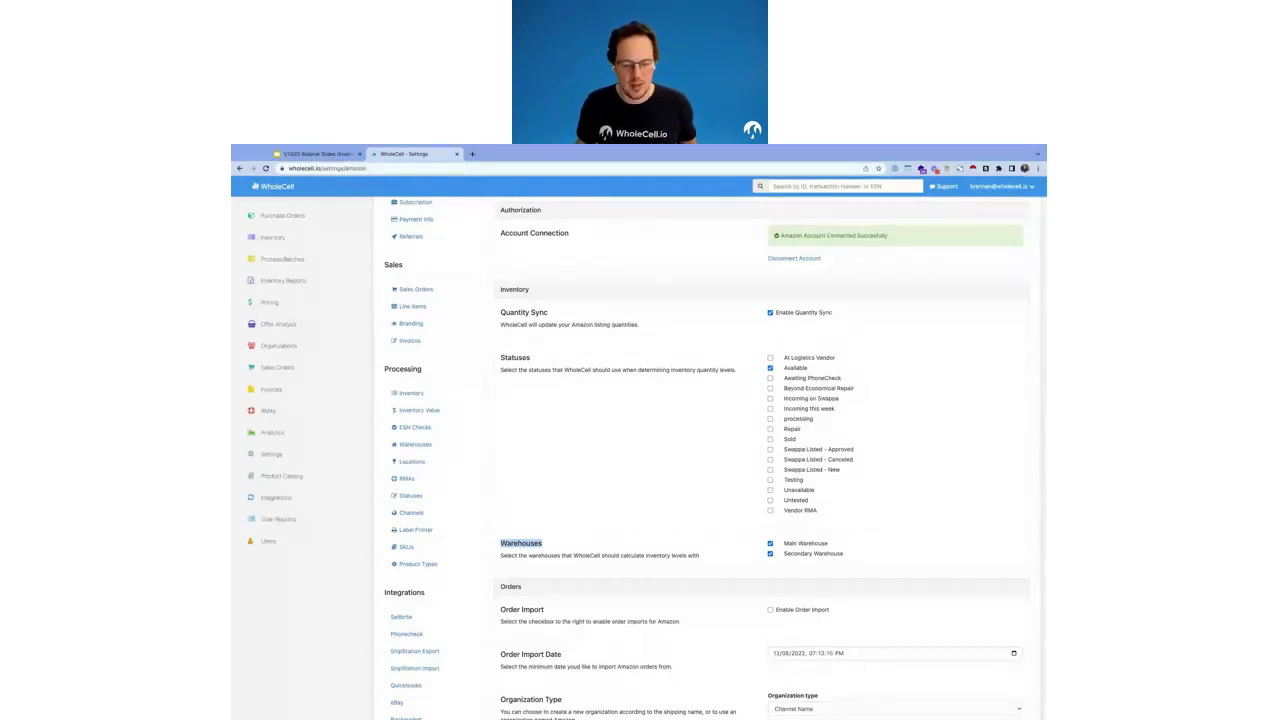
Step: Examine the Amazon order import, import date, organization type and order status mapping settings
{"action": "scroll", "coordinate": [700, 450], "scroll_direction": "down", "scroll_amount": 2}
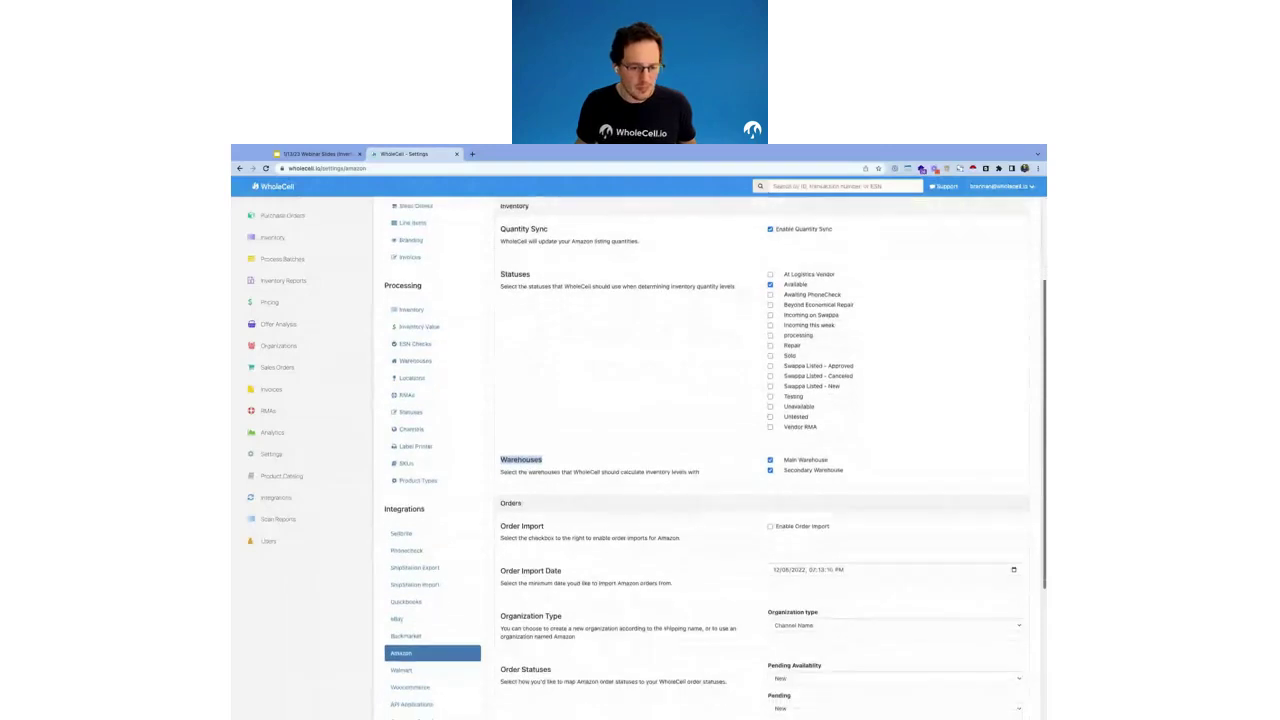
{"action": "scroll", "coordinate": [700, 450], "scroll_direction": "down", "scroll_amount": 3}
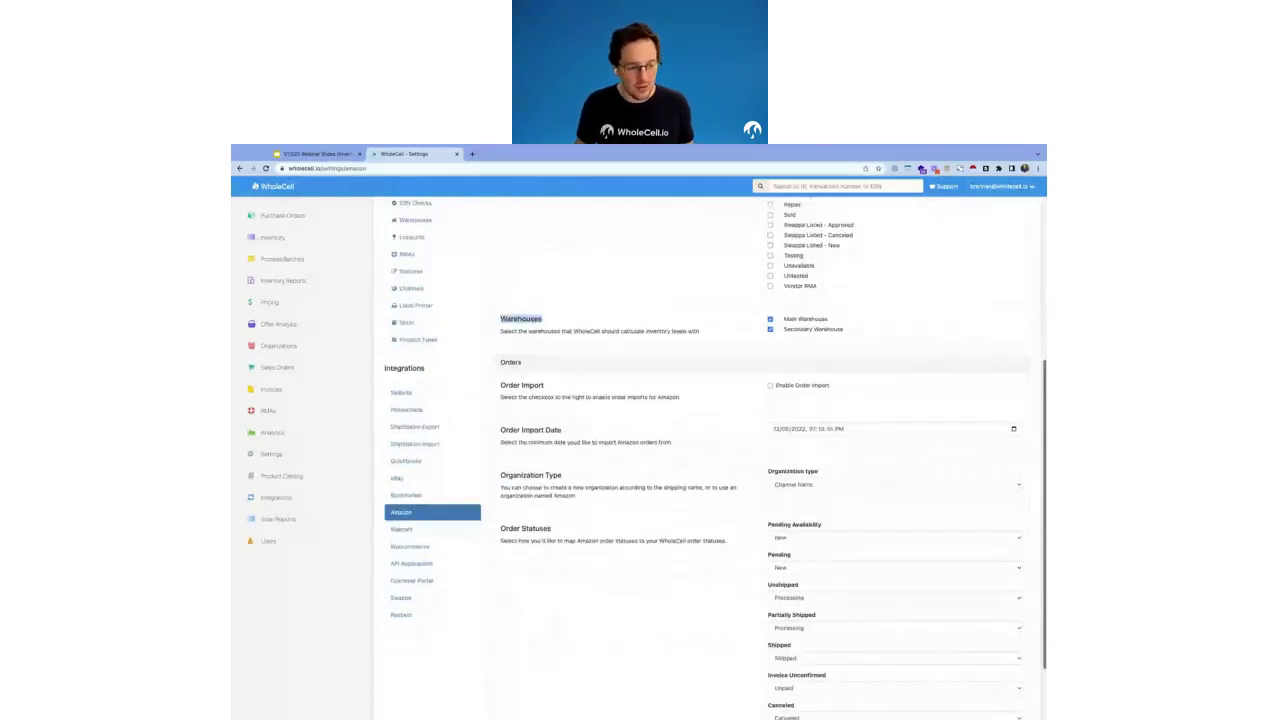
{"action": "scroll", "coordinate": [700, 450], "scroll_direction": "down", "scroll_amount": 1}
{"action": "scroll", "coordinate": [700, 450], "scroll_direction": "down", "scroll_amount": 2}
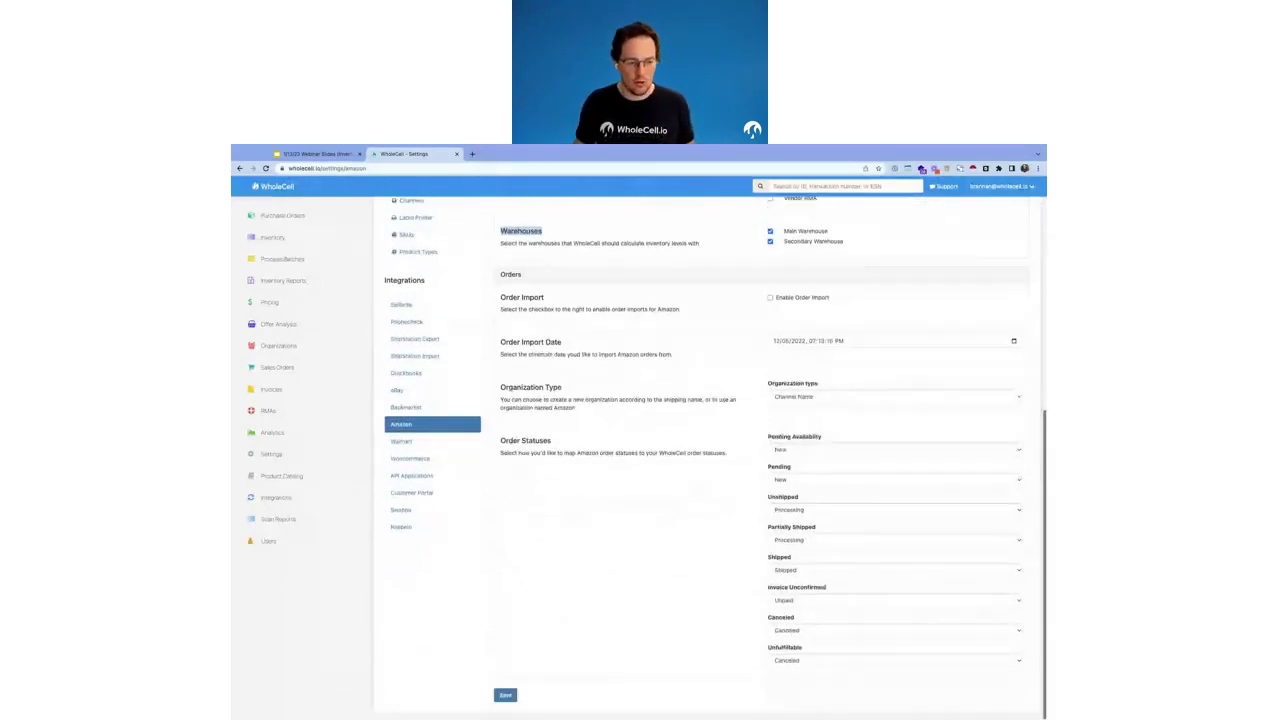
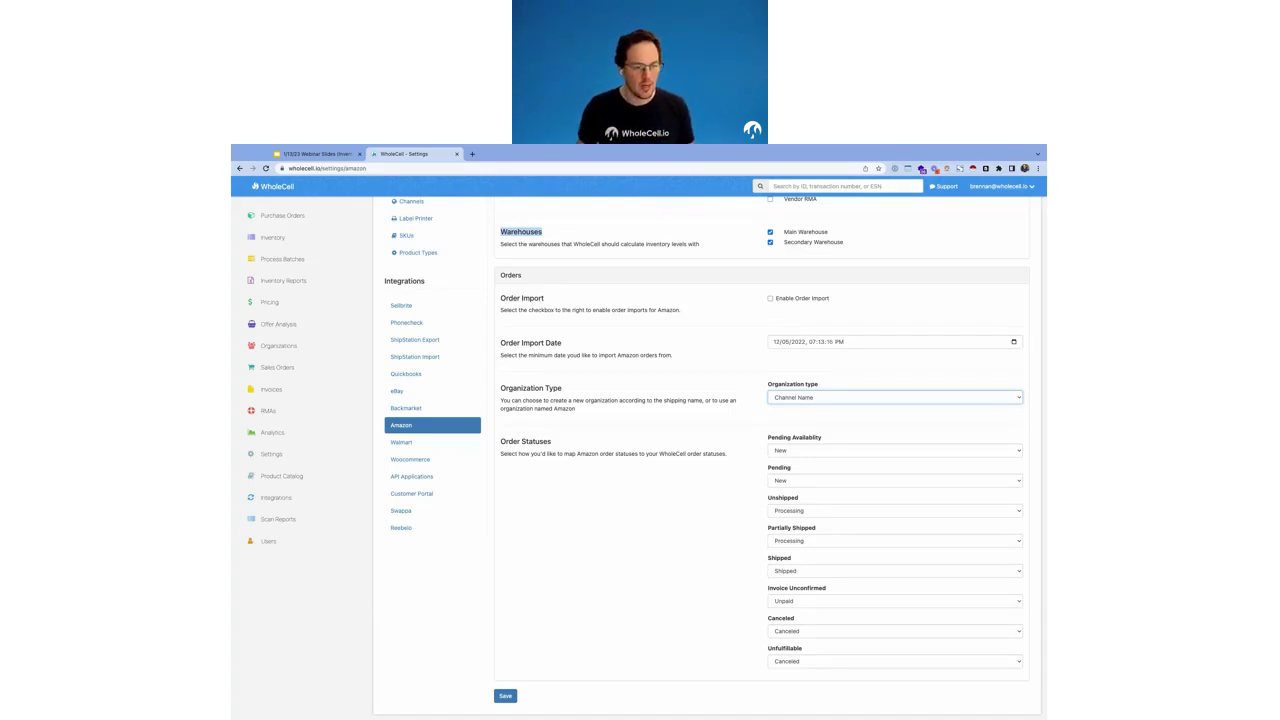
{"action": "triple_click", "coordinate": [578, 413]}
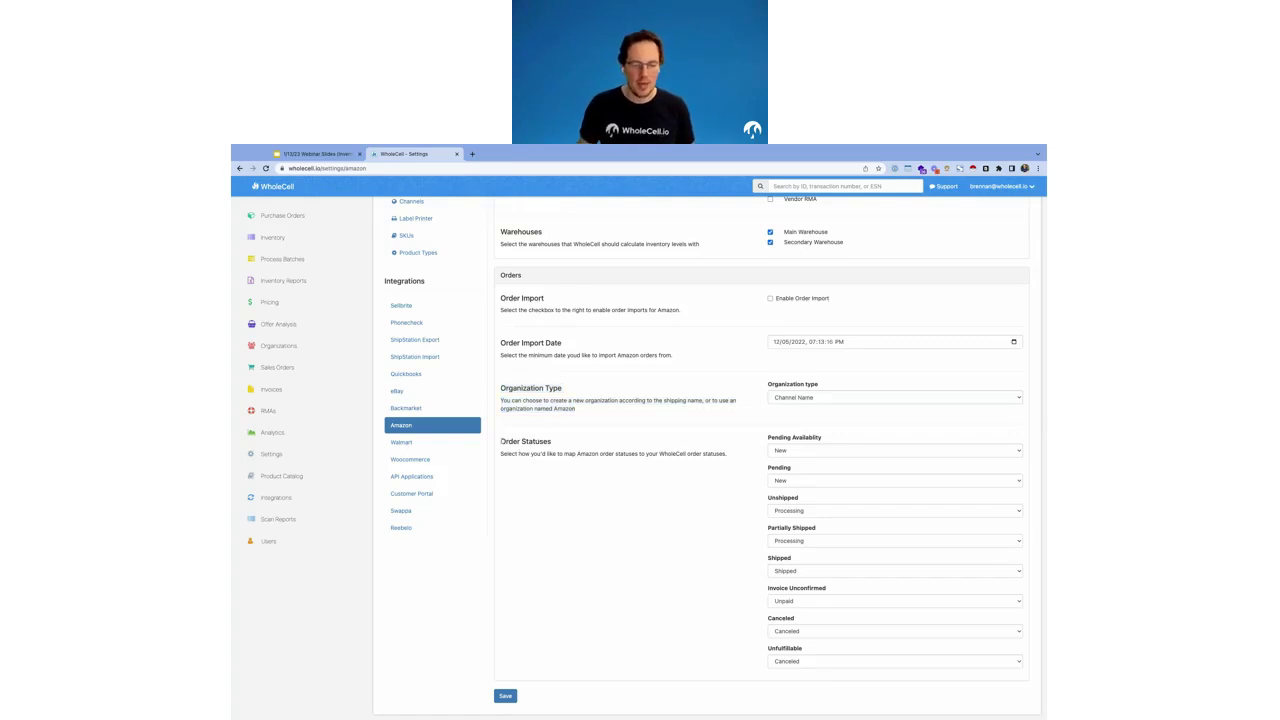
{"action": "left_click_drag", "start_coordinate": [501, 441], "coordinate": [727, 455]}
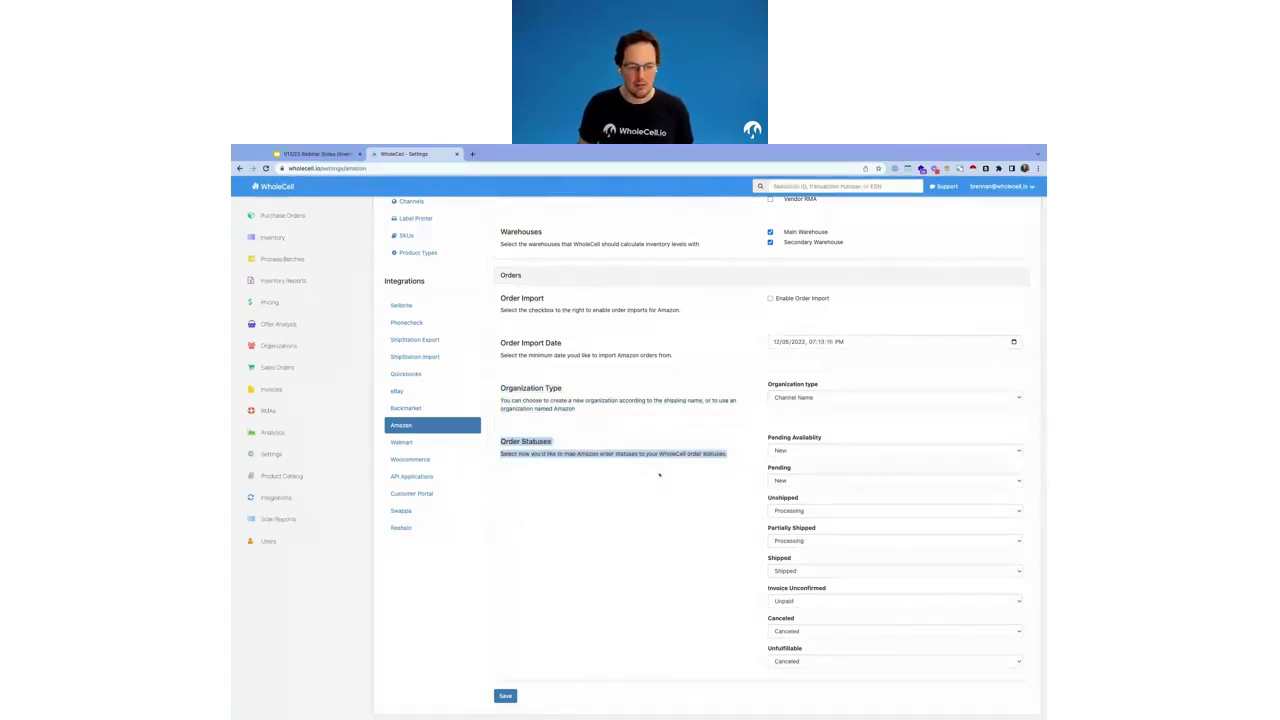
{"action": "left_click_drag", "start_coordinate": [822, 437], "coordinate": [778, 467]}
{"action": "double_click", "coordinate": [779, 467]}
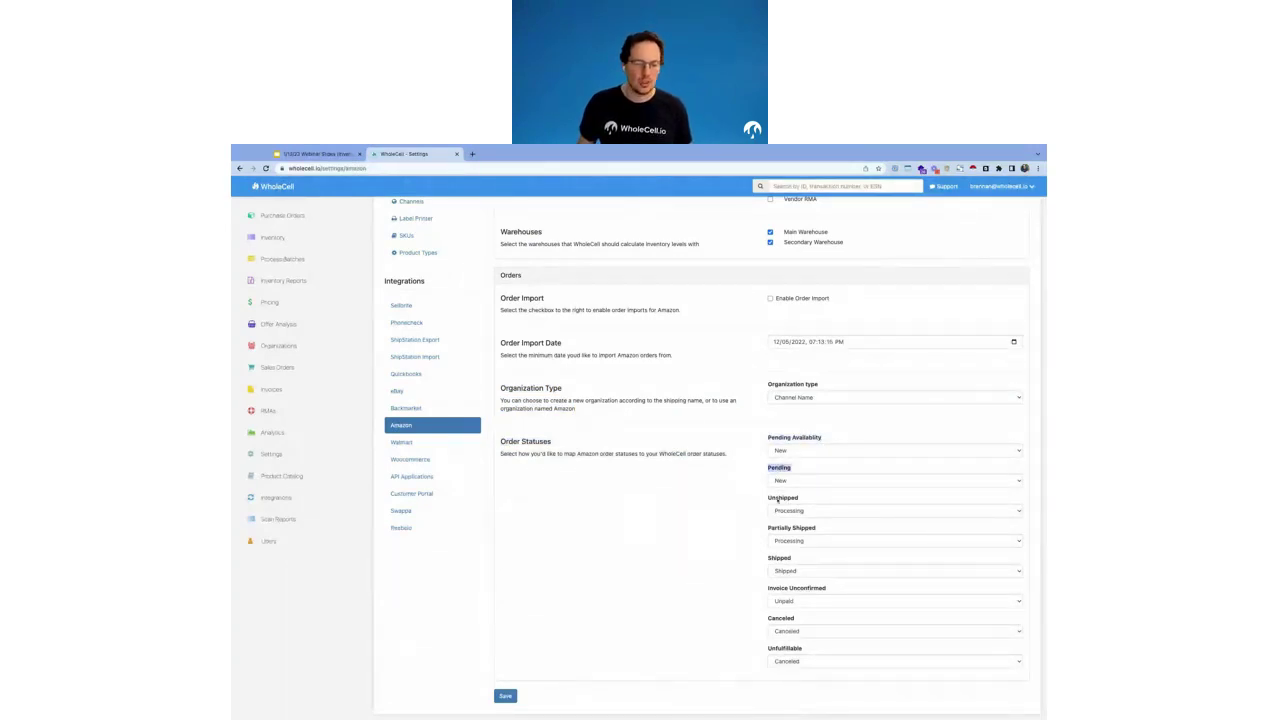
{"action": "double_click", "coordinate": [782, 497]}
{"action": "left_click_drag", "start_coordinate": [816, 528], "coordinate": [768, 528]}
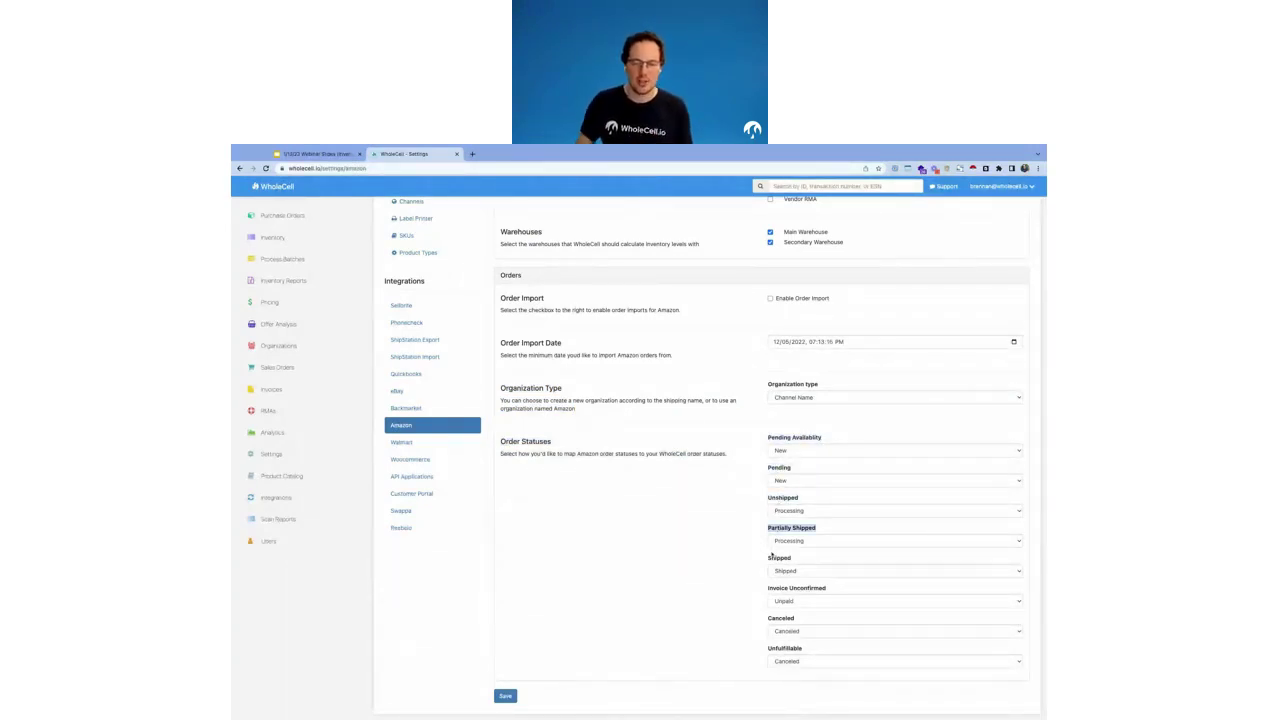
{"action": "double_click", "coordinate": [776, 557]}
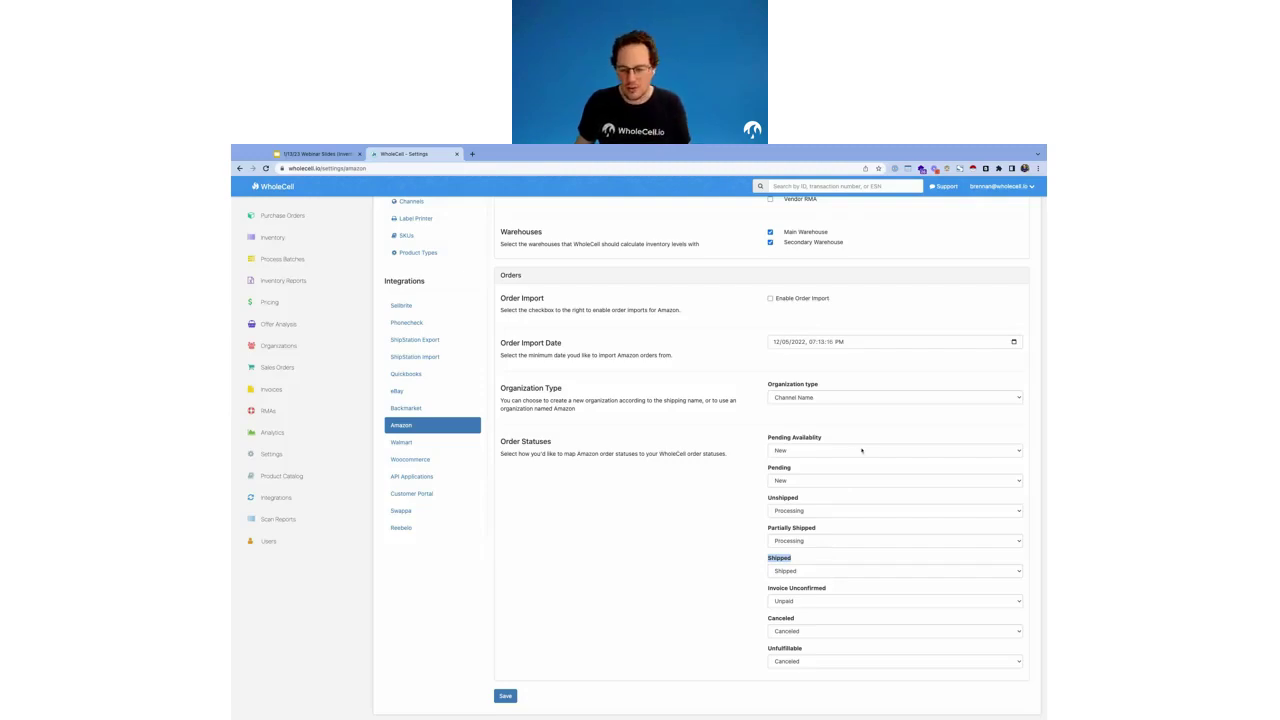
Step: Try mapping the Pending Availability order status to New (In Box), Processing and Canceled in turn
{"action": "left_click", "coordinate": [860, 450]}
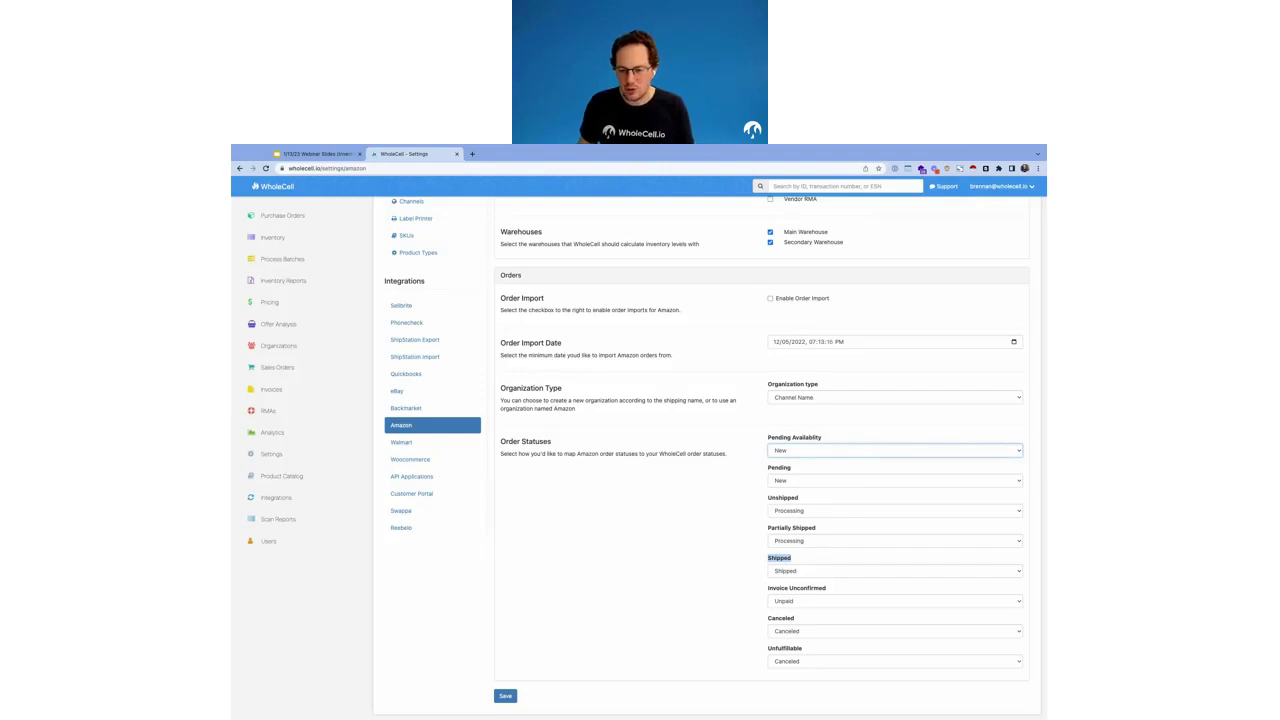
{"action": "left_click", "coordinate": [858, 458]}
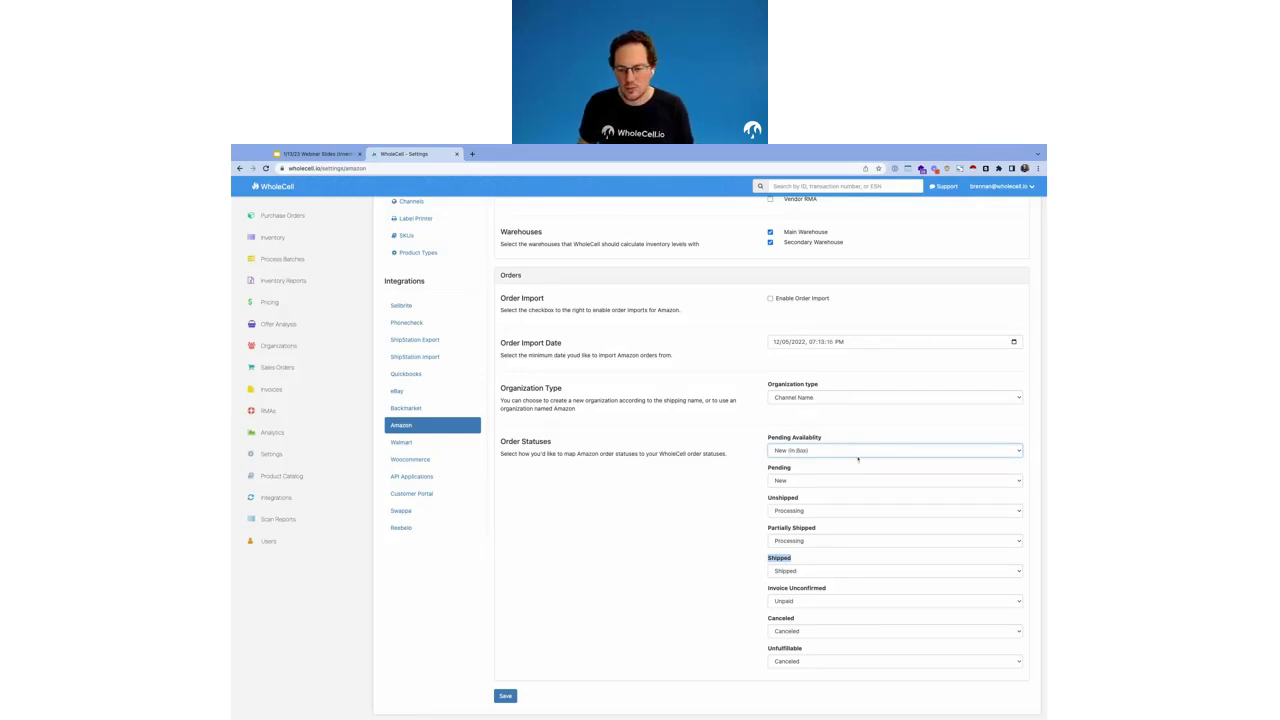
{"action": "left_click", "coordinate": [836, 461]}
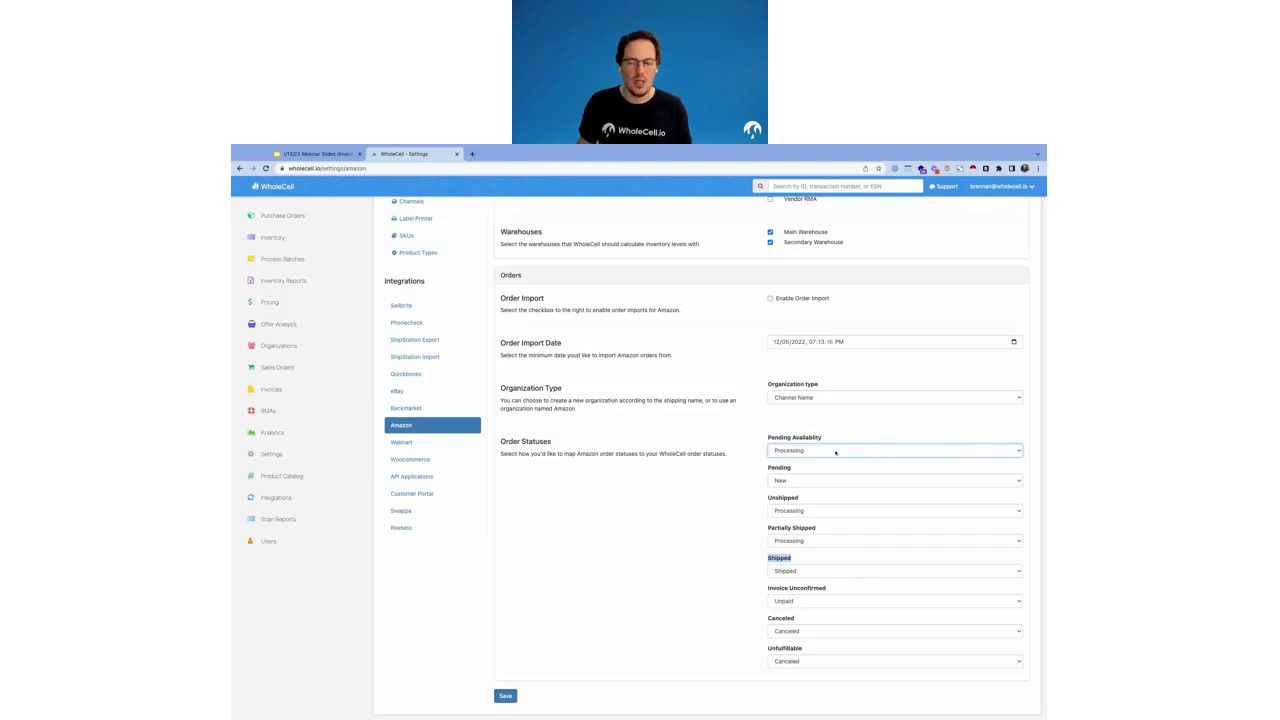
{"action": "left_click", "coordinate": [836, 427]}
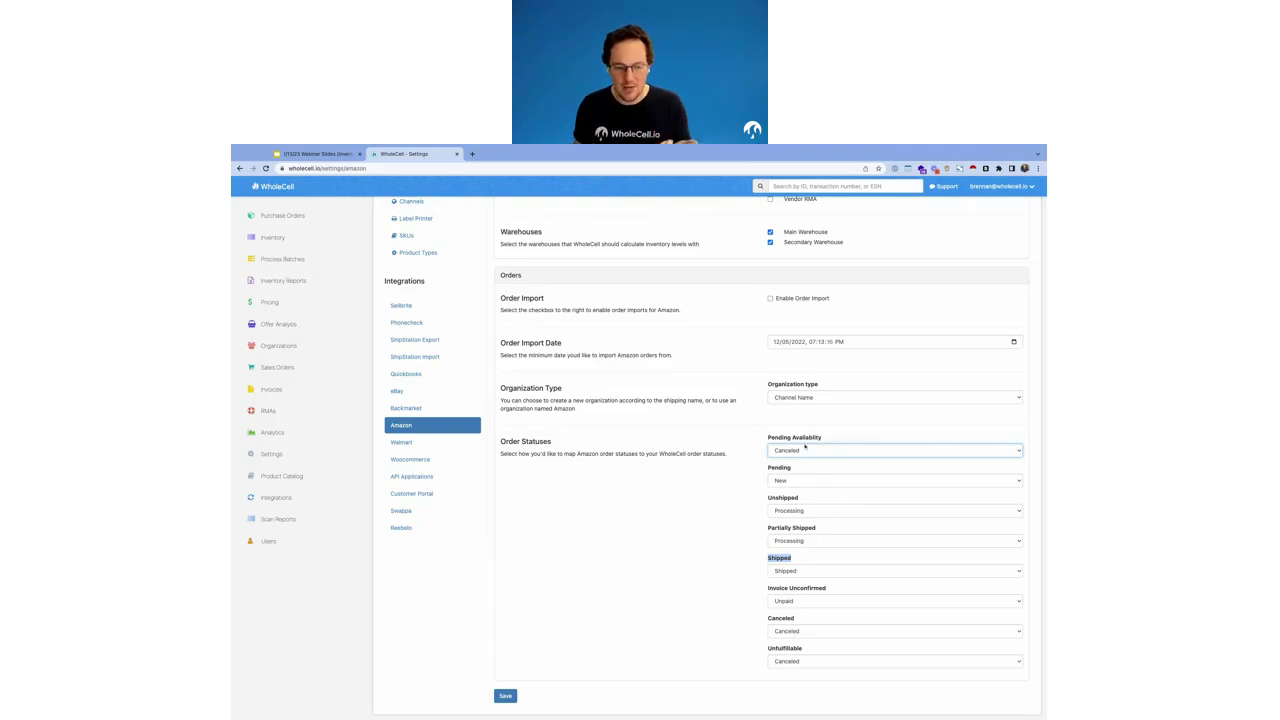
Step: Map the Pending Availability and Pending Amazon order statuses to New
{"action": "triple_click", "coordinate": [802, 438]}
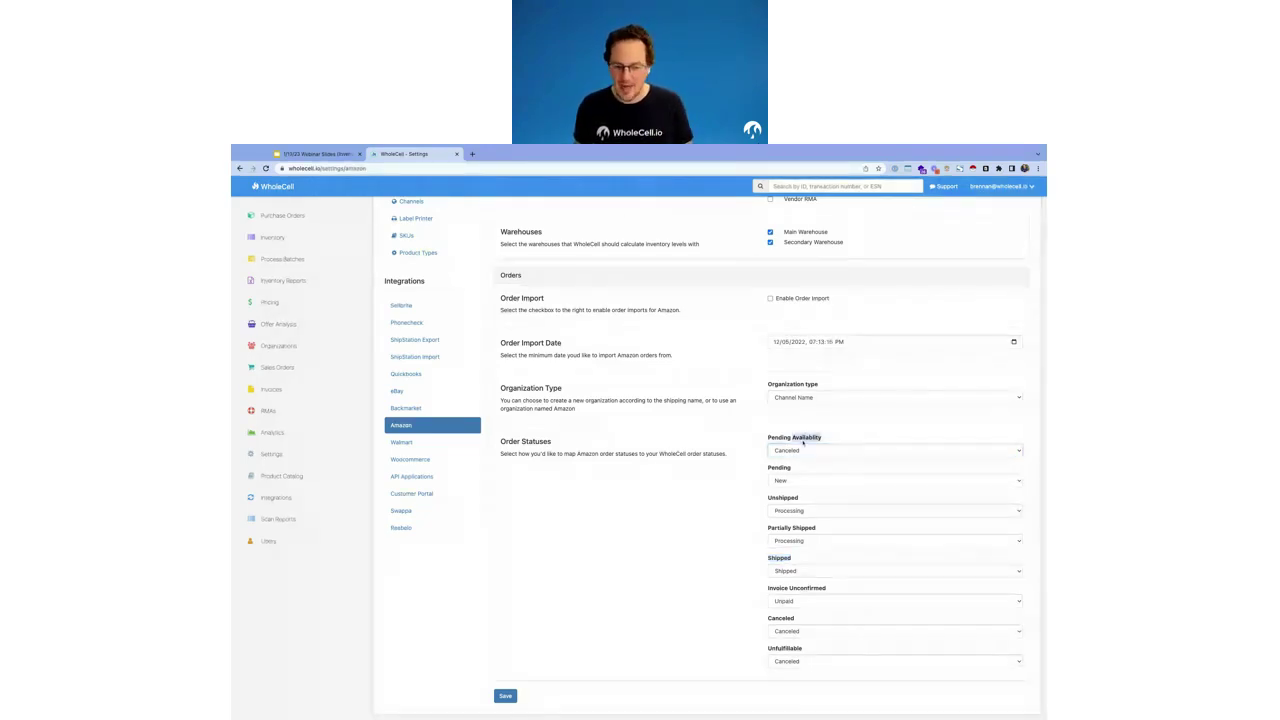
{"action": "triple_click", "coordinate": [778, 468]}
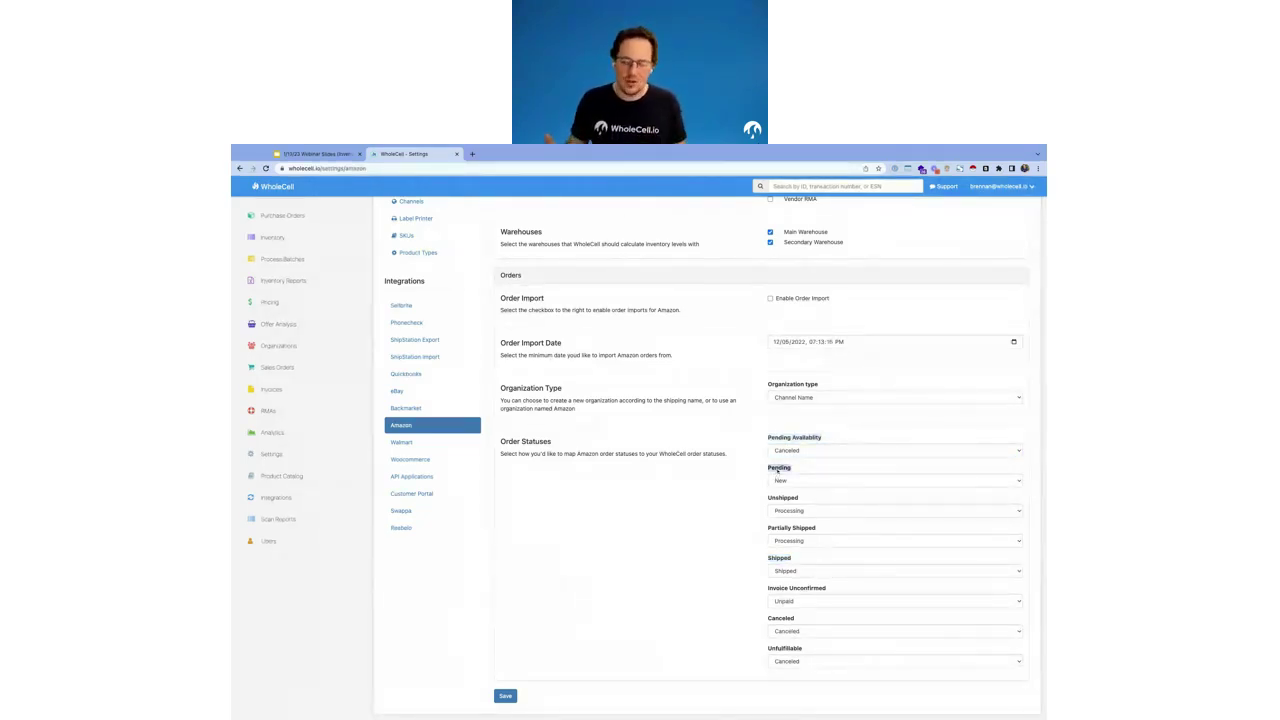
{"action": "triple_click", "coordinate": [771, 499]}
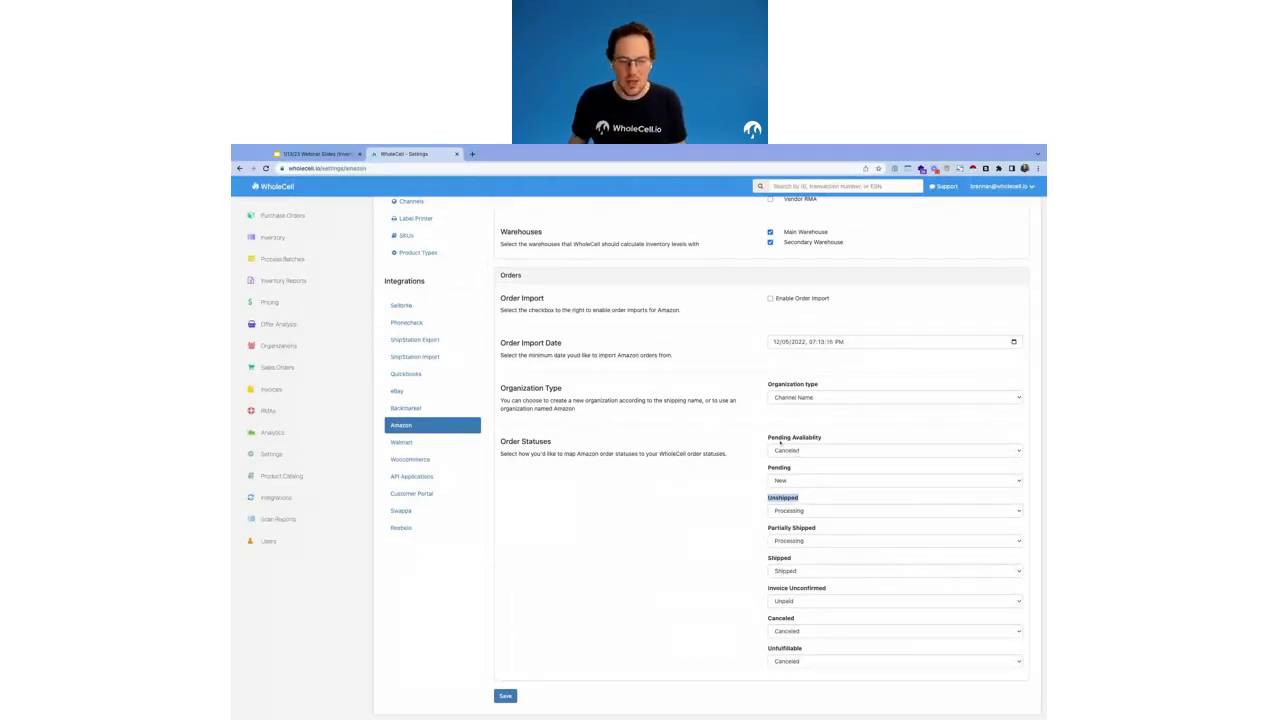
{"action": "left_click", "coordinate": [793, 451]}
{"action": "left_click", "coordinate": [789, 461]}
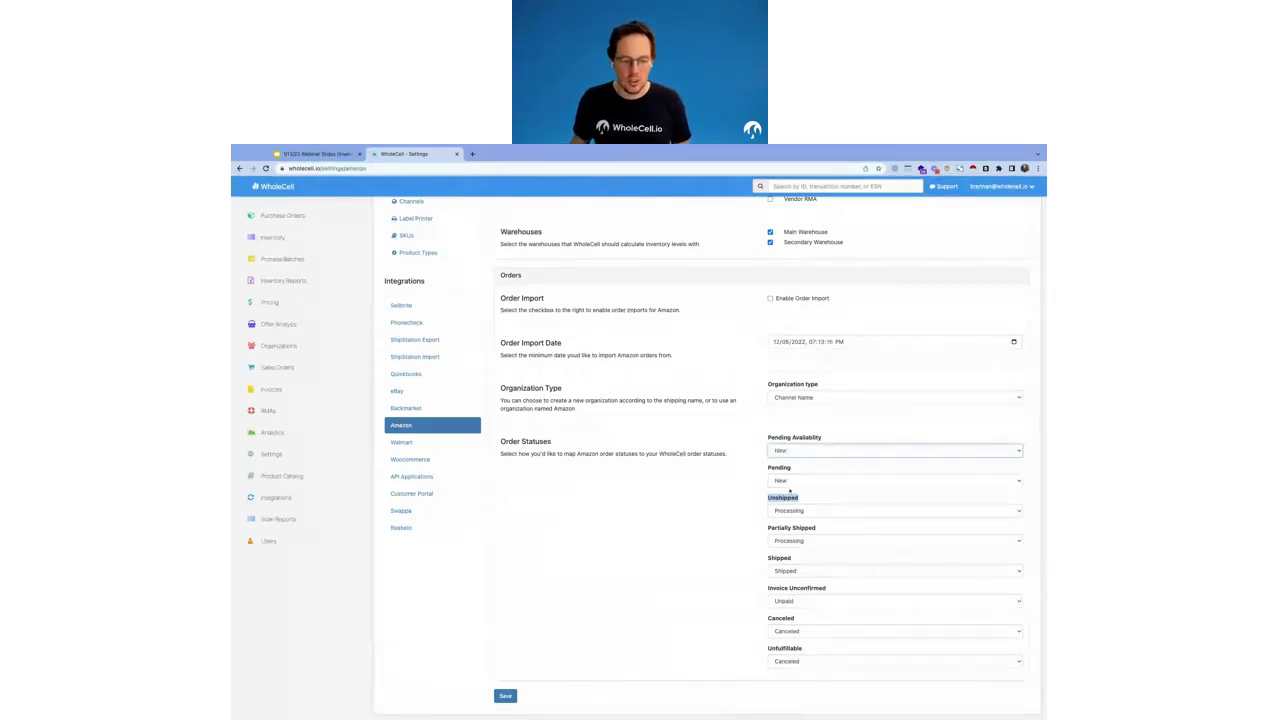
{"action": "left_click", "coordinate": [788, 481]}
Step: Map the Unshipped order status to New and the Partially Shipped status to Ready to Pick
{"action": "left_click", "coordinate": [806, 511]}
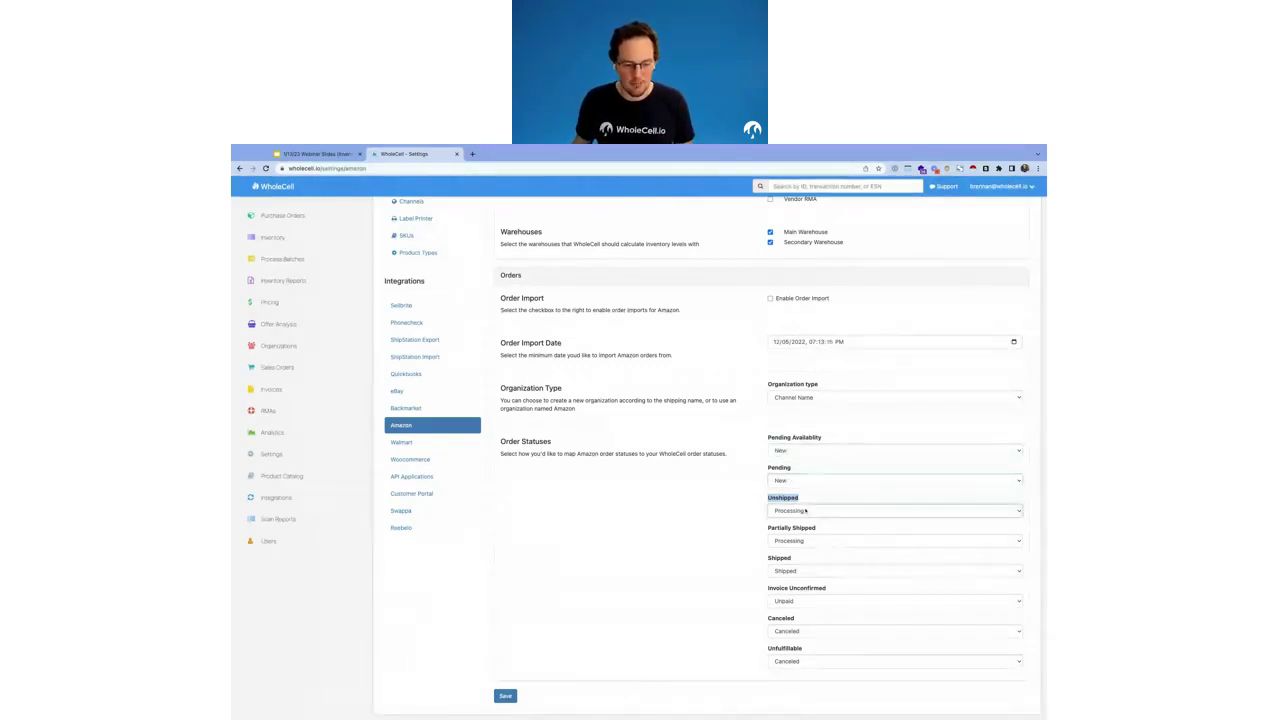
{"action": "left_click", "coordinate": [800, 508]}
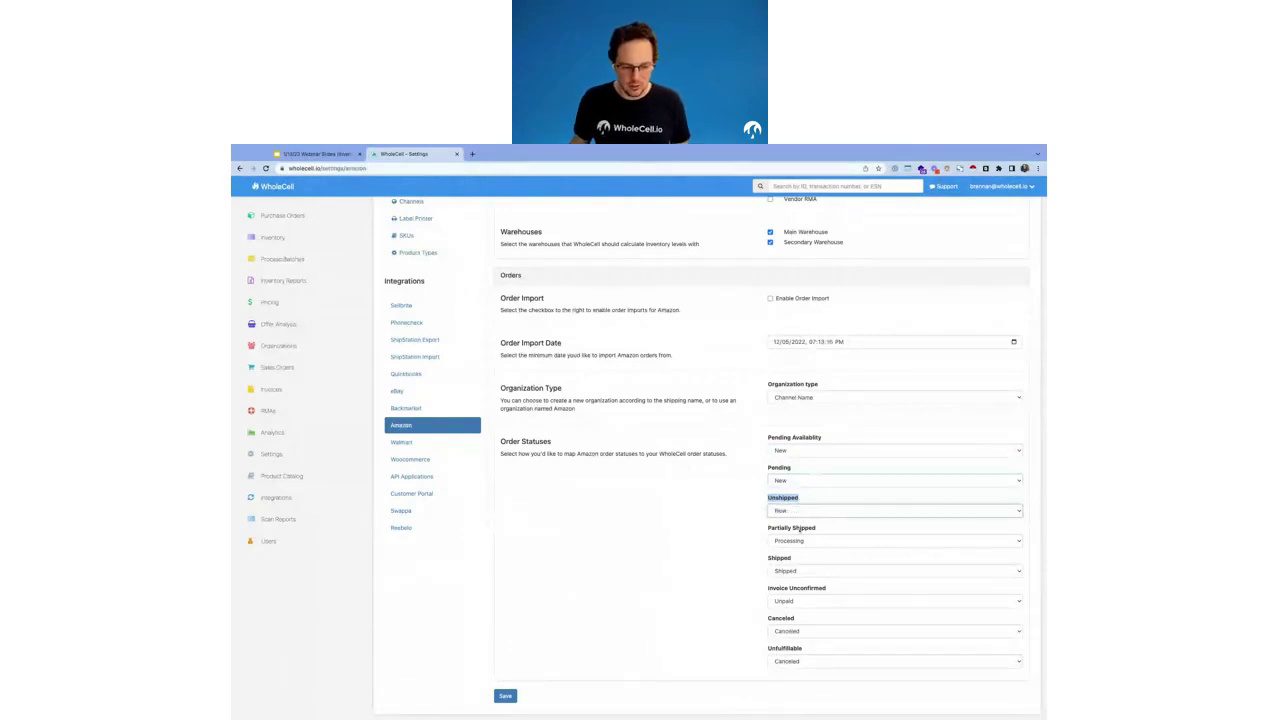
{"action": "left_click", "coordinate": [805, 541]}
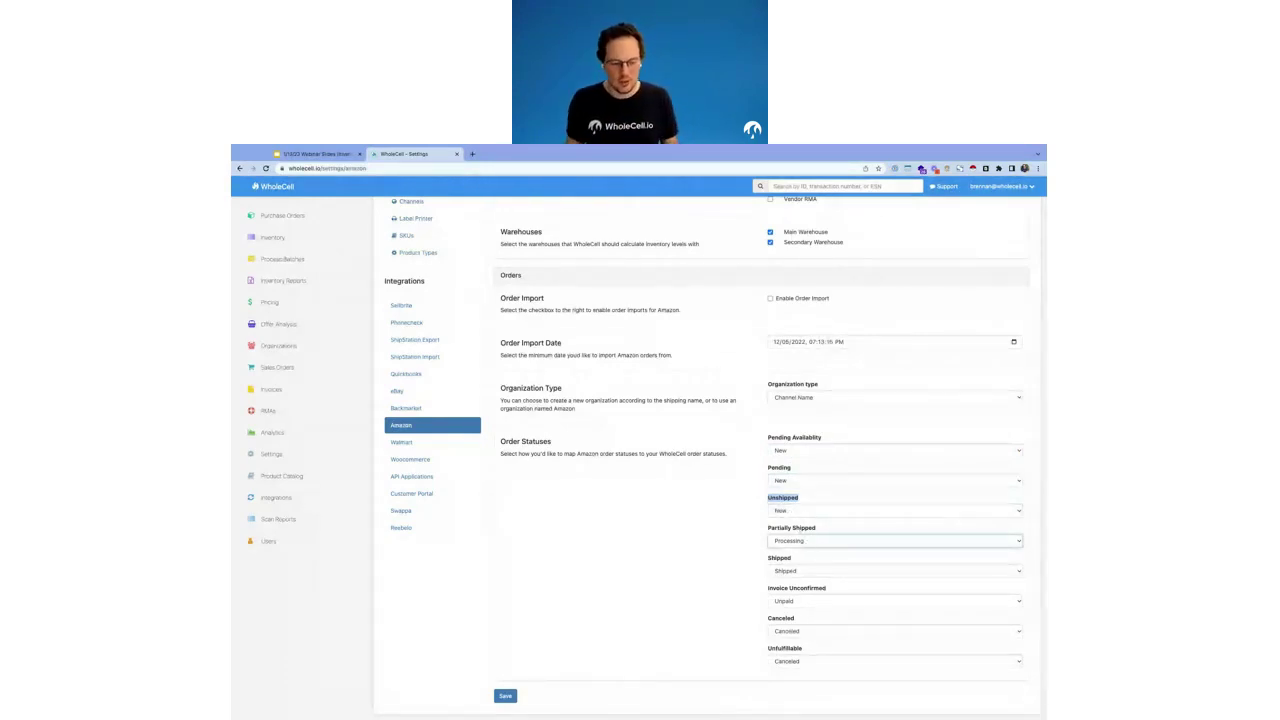
{"action": "left_click", "coordinate": [810, 572]}
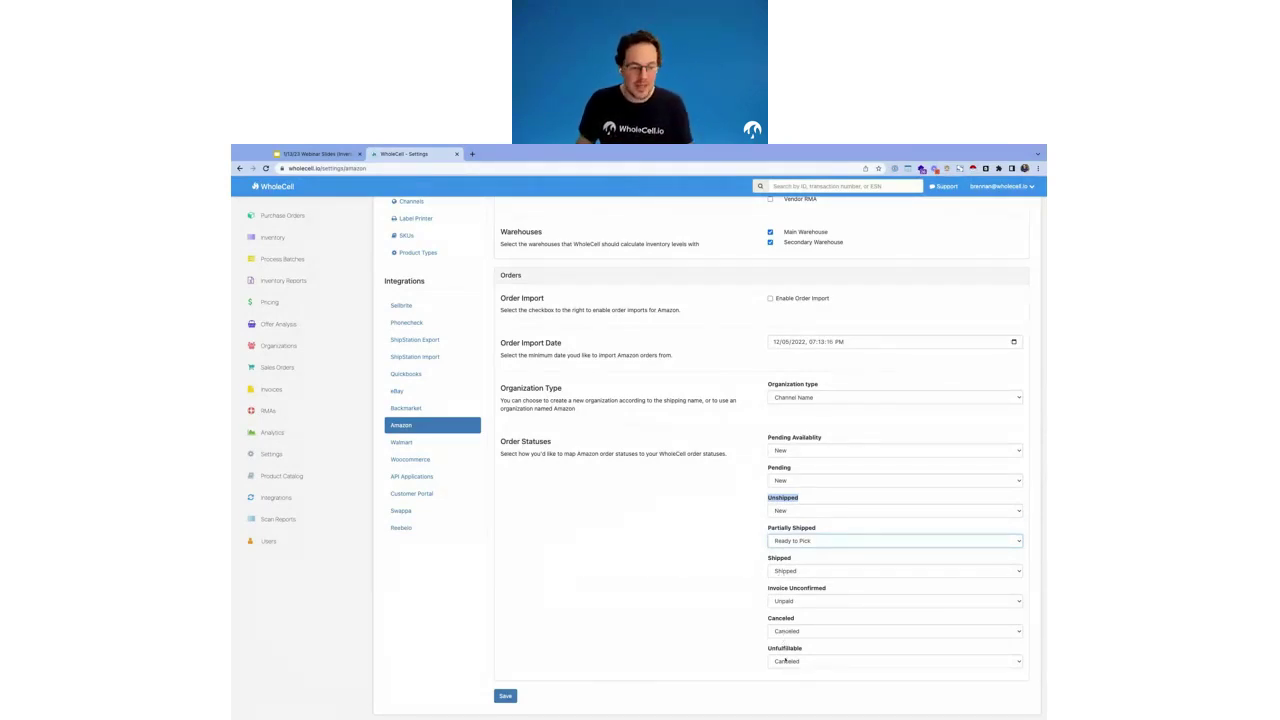
Step: Check which WholeCell status the Unfulfillable Amazon order status is mapped to
{"action": "left_click_drag", "start_coordinate": [771, 649], "coordinate": [820, 652]}
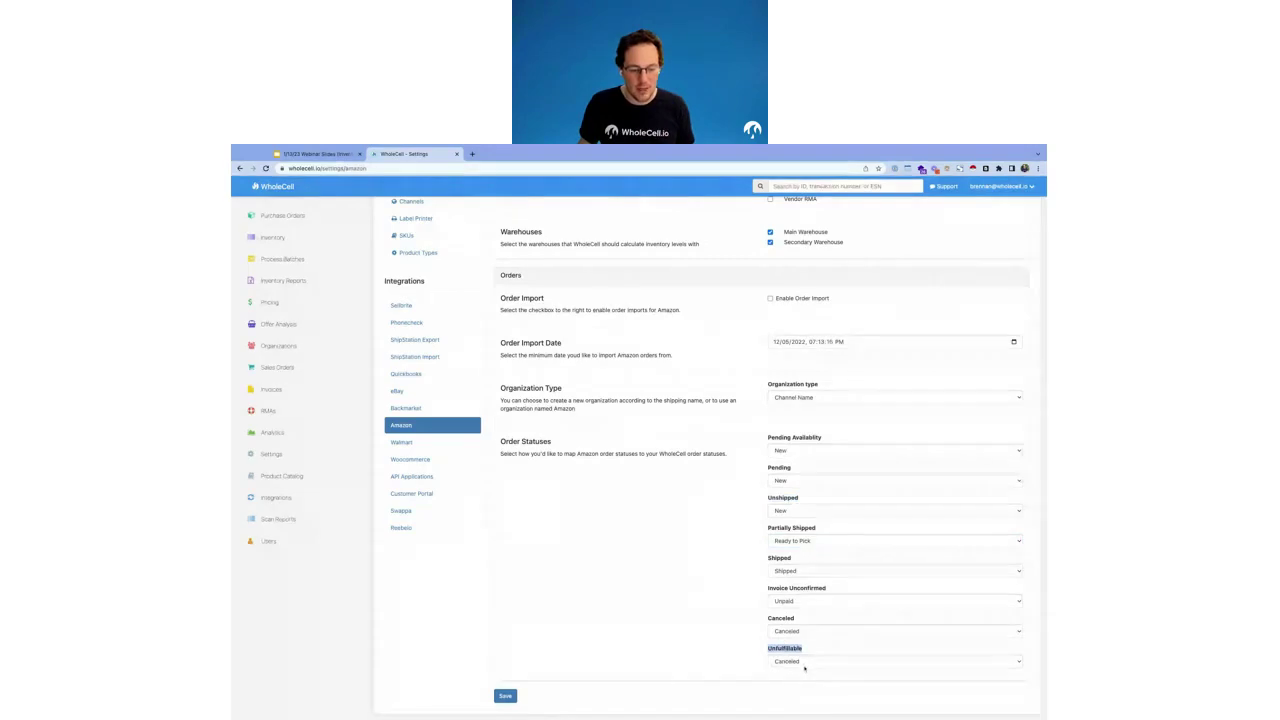
{"action": "left_click", "coordinate": [804, 666]}
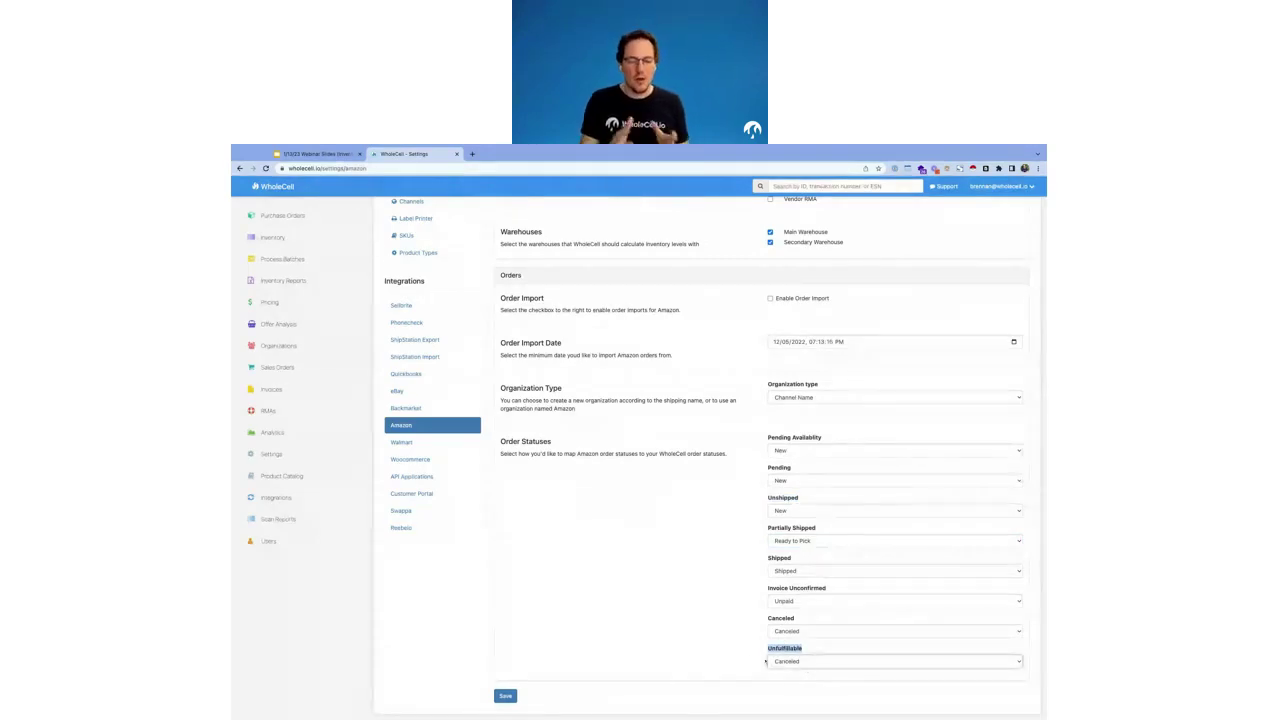
{"action": "left_click", "coordinate": [734, 652]}
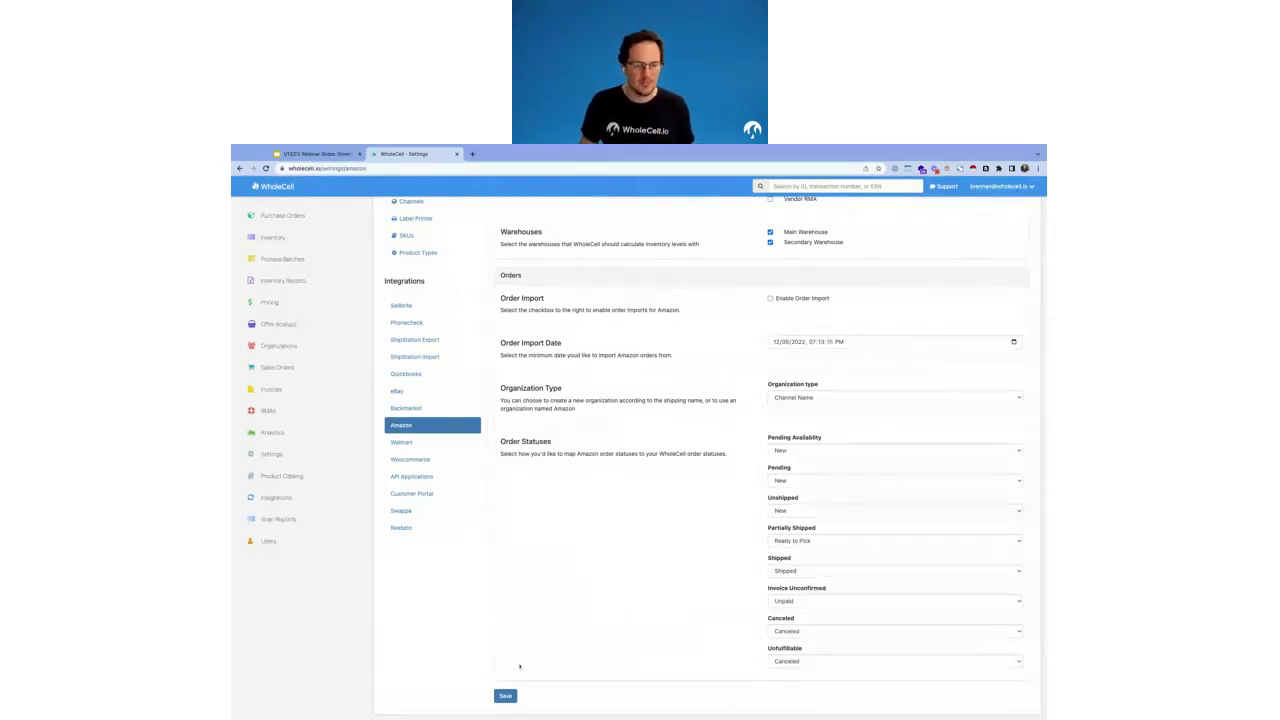
Step: Open the list of Amazon listings in the Amazon integration settings
{"action": "scroll", "coordinate": [566, 600], "scroll_direction": "up", "scroll_amount": 5}
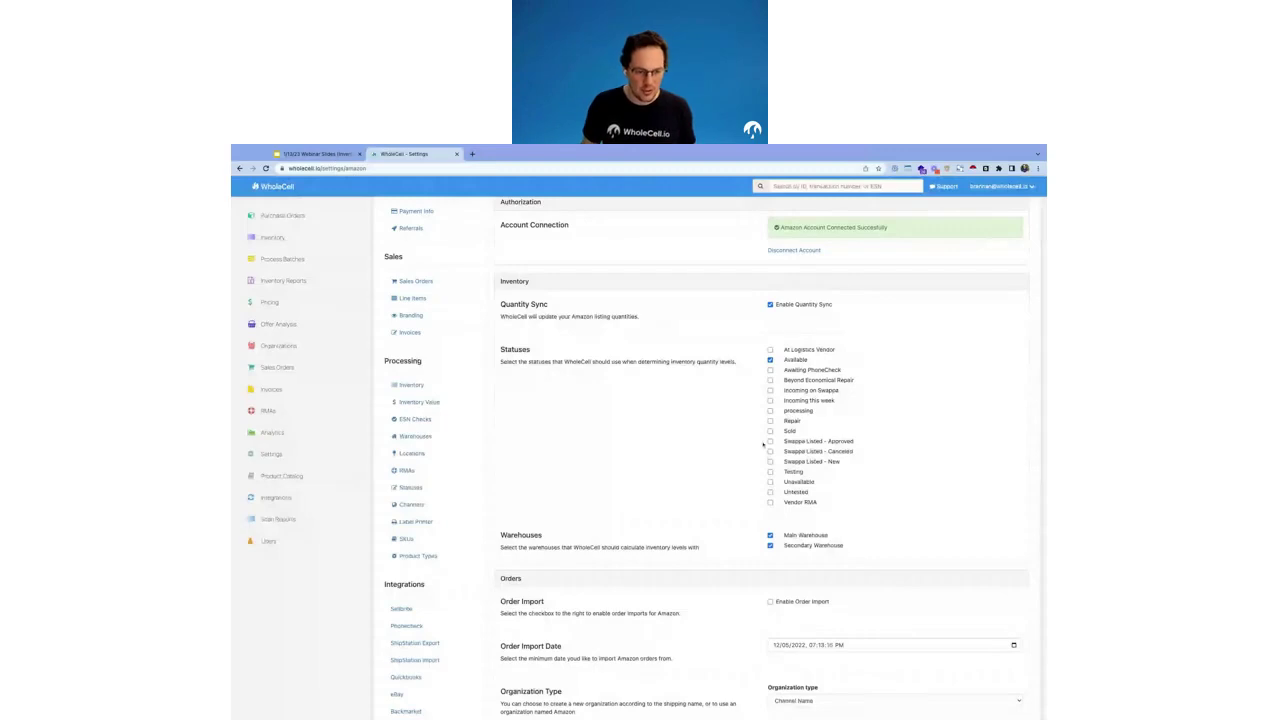
{"action": "scroll", "coordinate": [763, 444], "scroll_direction": "up", "scroll_amount": 2}
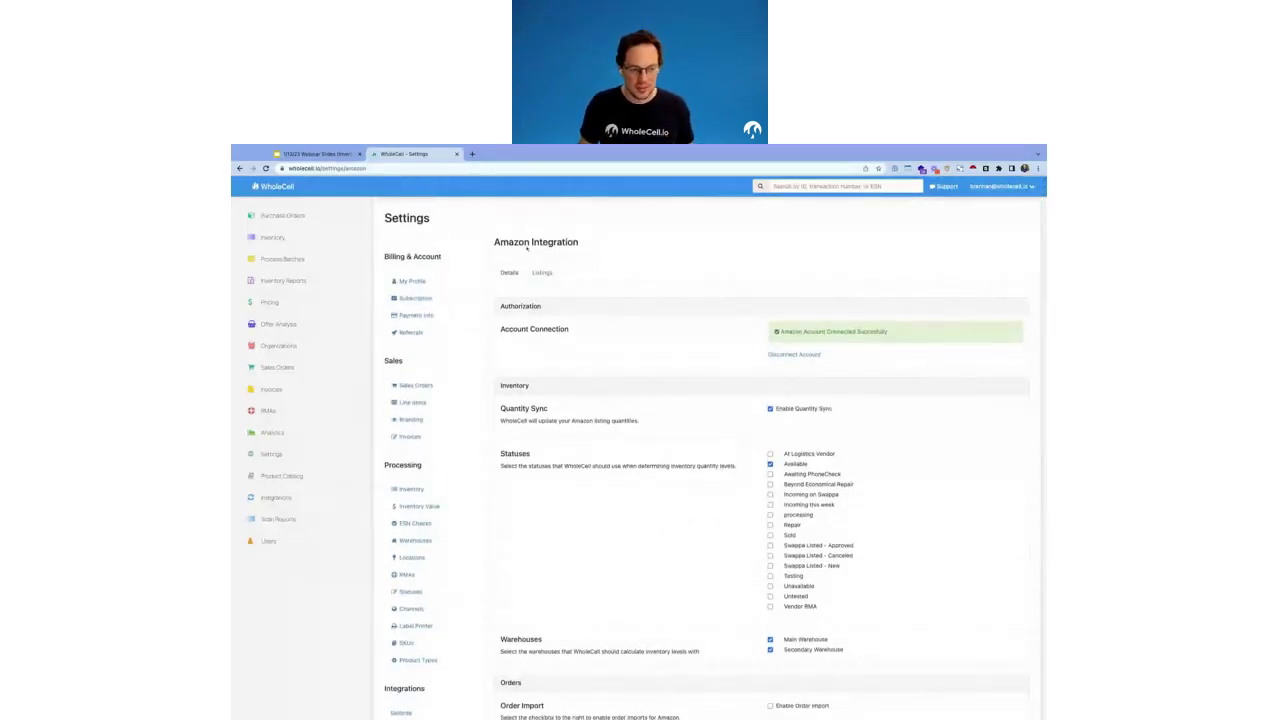
{"action": "left_click", "coordinate": [543, 275]}
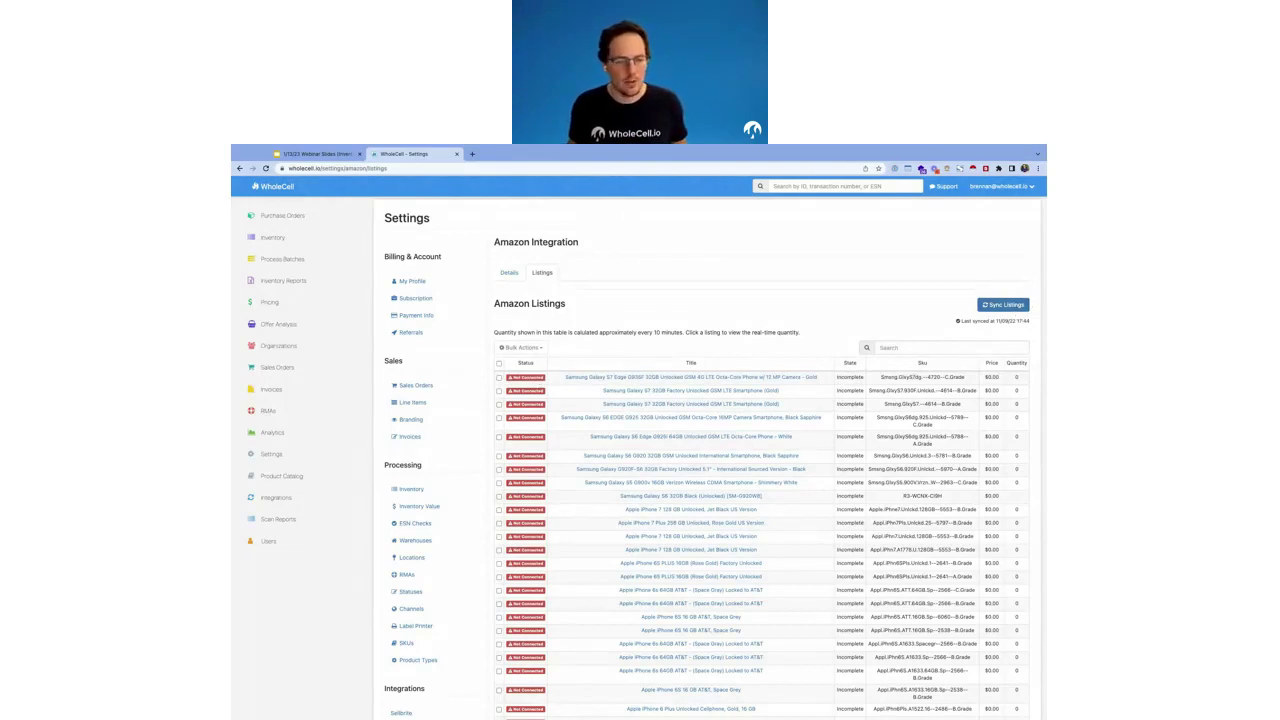
Step: Search the Amazon listings for SKU Smsng.GlxyS7dg.--4720--C.Grade and open the matching Samsung Galaxy S7 Edge listing
{"action": "left_click_drag", "start_coordinate": [879, 379], "coordinate": [964, 378]}
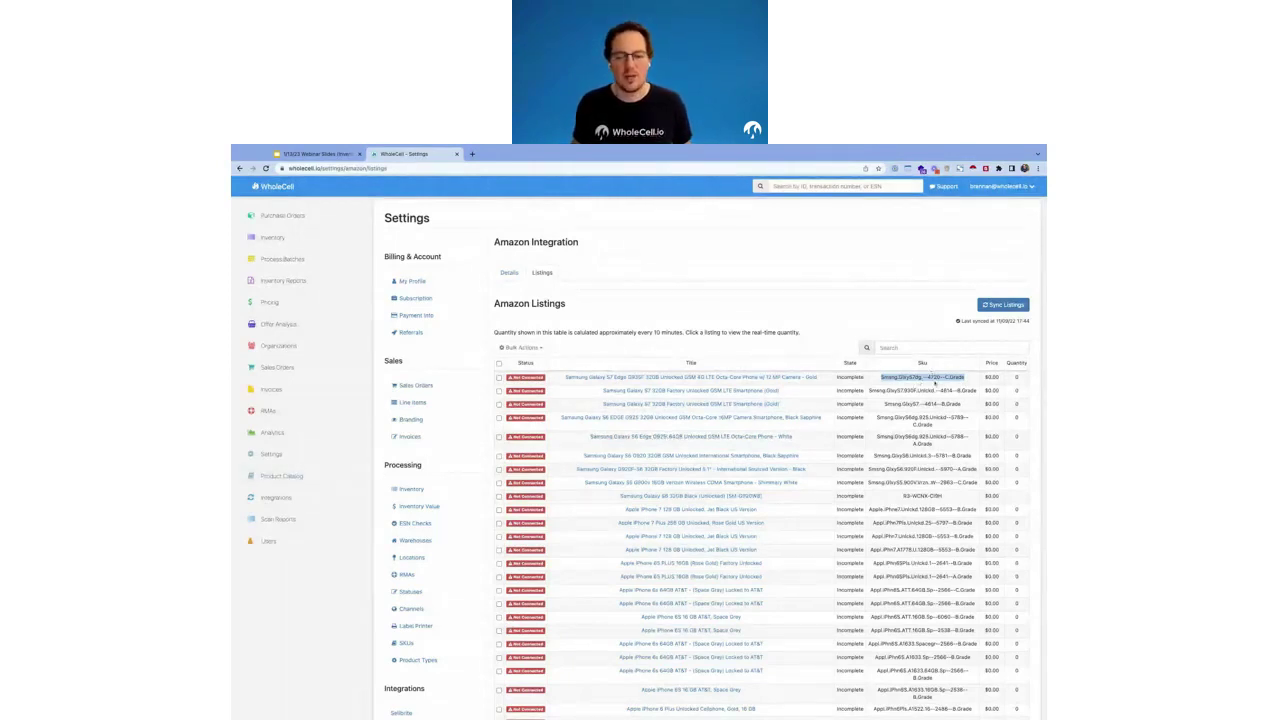
{"action": "left_click", "coordinate": [927, 349]}
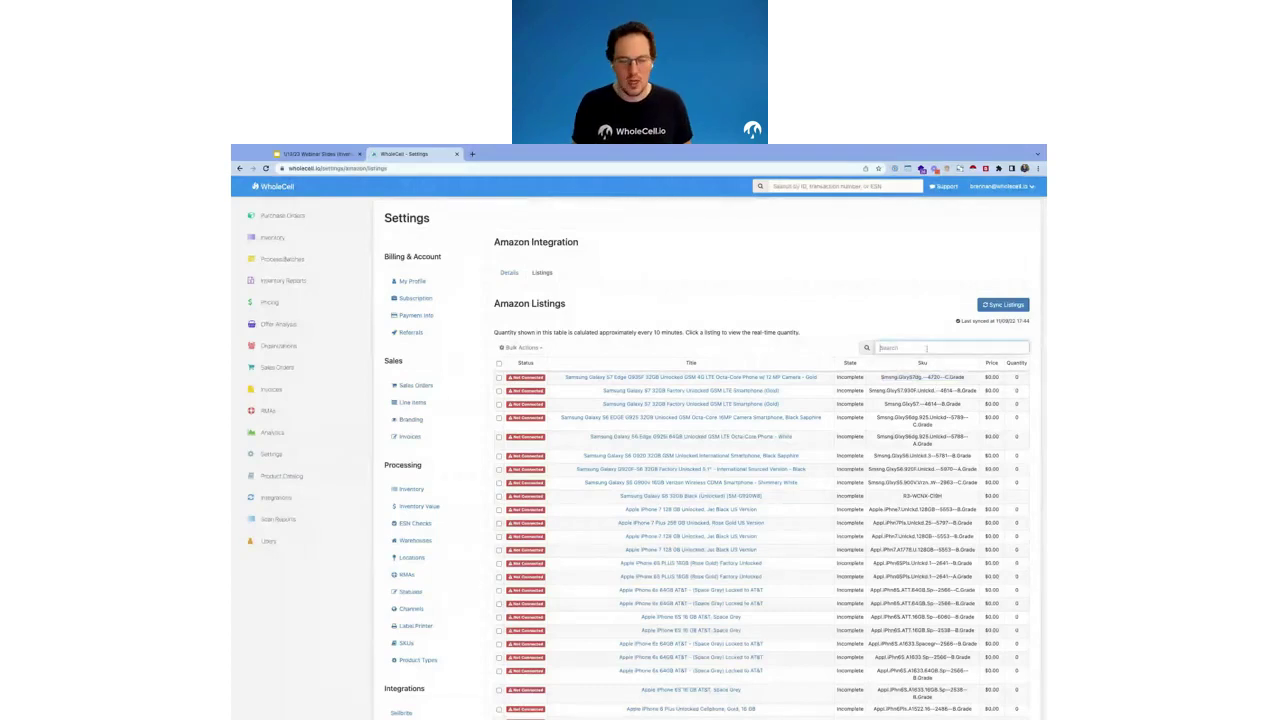
{"action": "type", "text": "Smsng.GlxyS7Edg.--4720--C.Grade"}
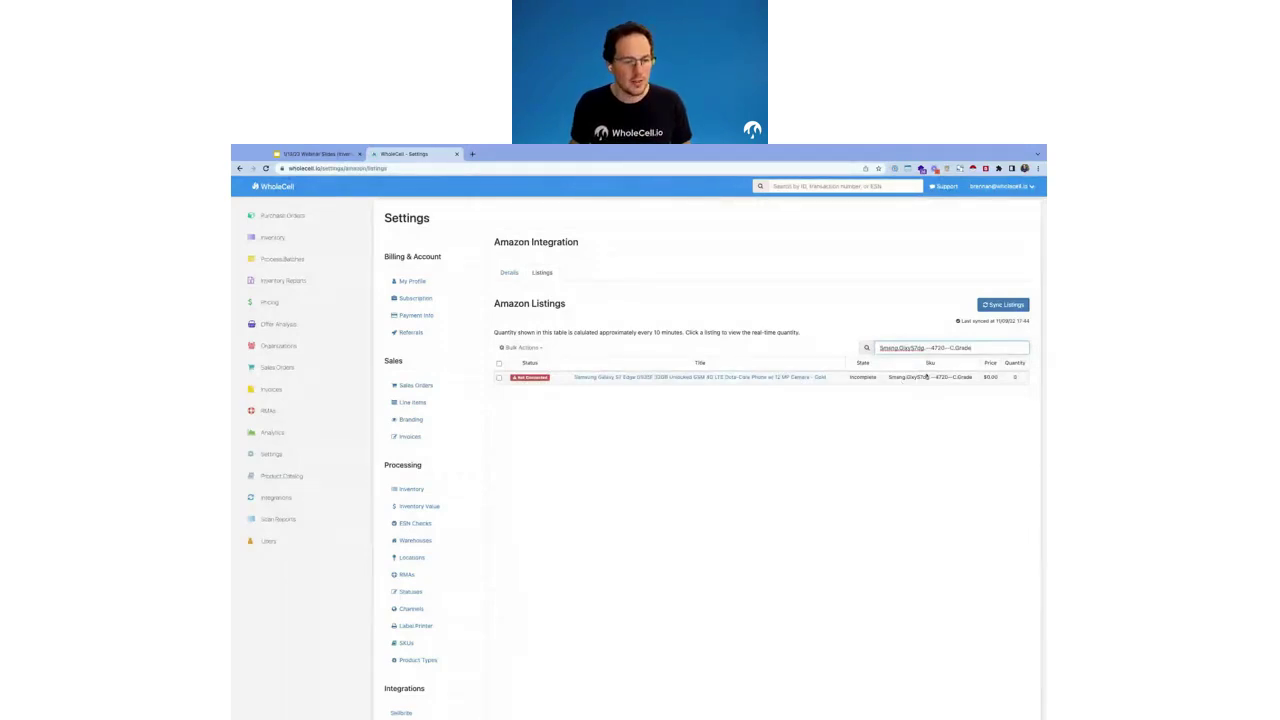
{"action": "left_click", "coordinate": [721, 377]}
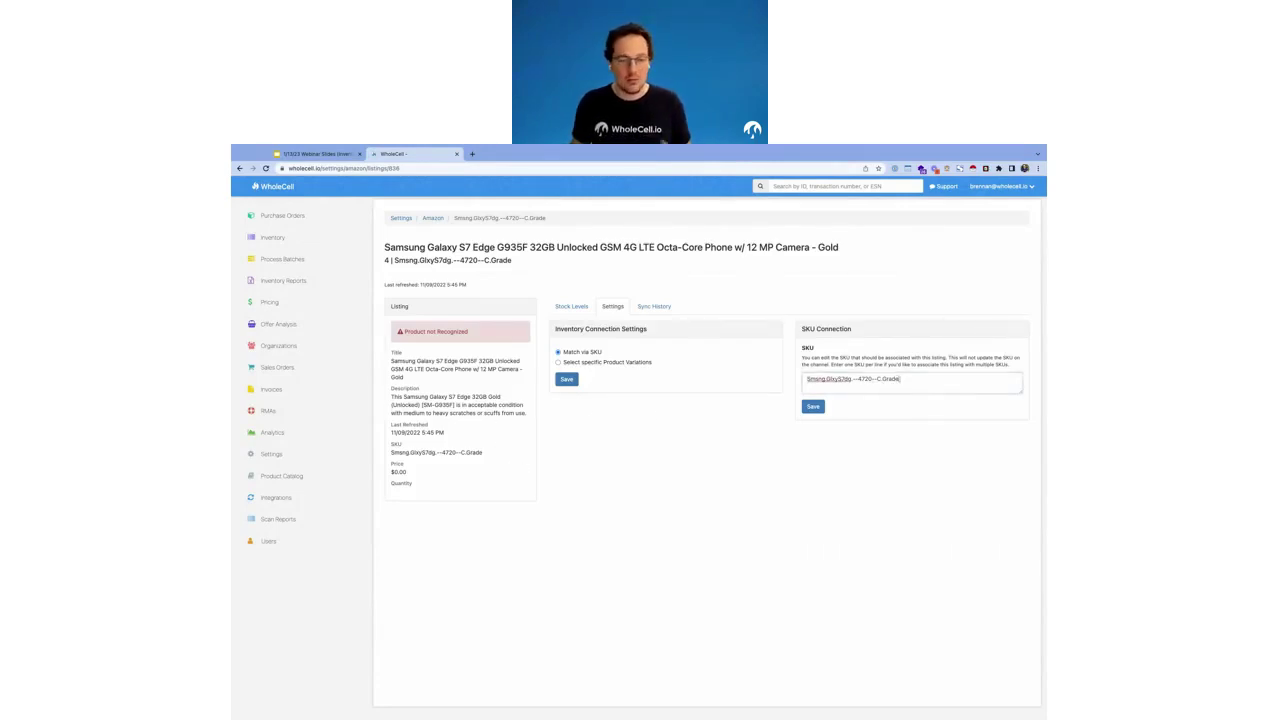
Step: Replace the listing's connected SKU with BMTESTSKU3 and save the SKU connection
{"action": "left_click_drag", "start_coordinate": [905, 379], "coordinate": [802, 379]}
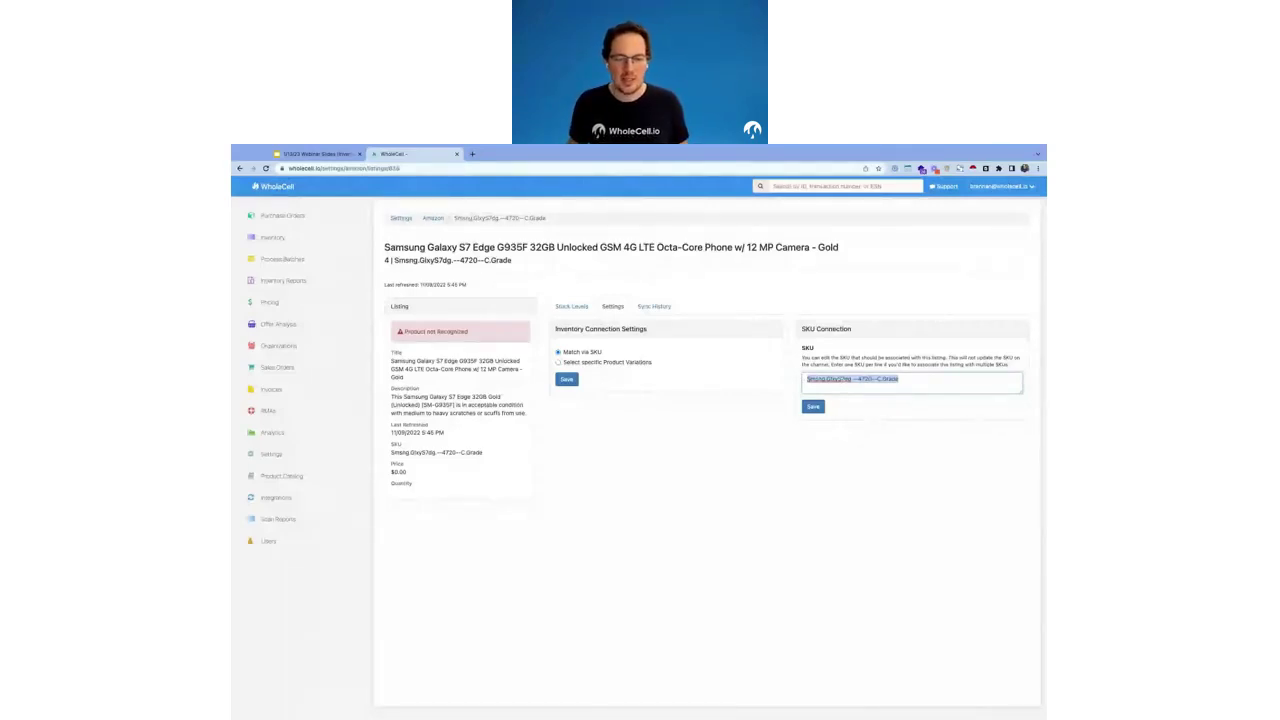
{"action": "left_click", "coordinate": [900, 379]}
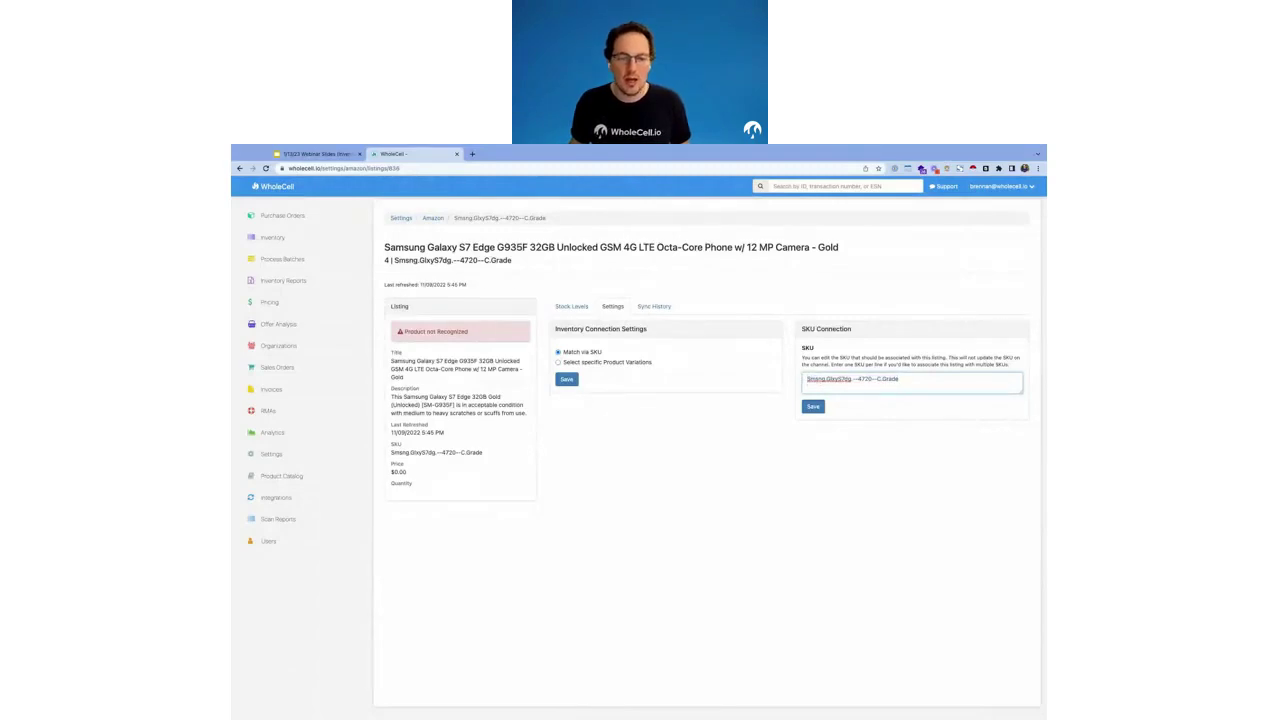
{"action": "left_click_drag", "start_coordinate": [899, 379], "coordinate": [806, 379]}
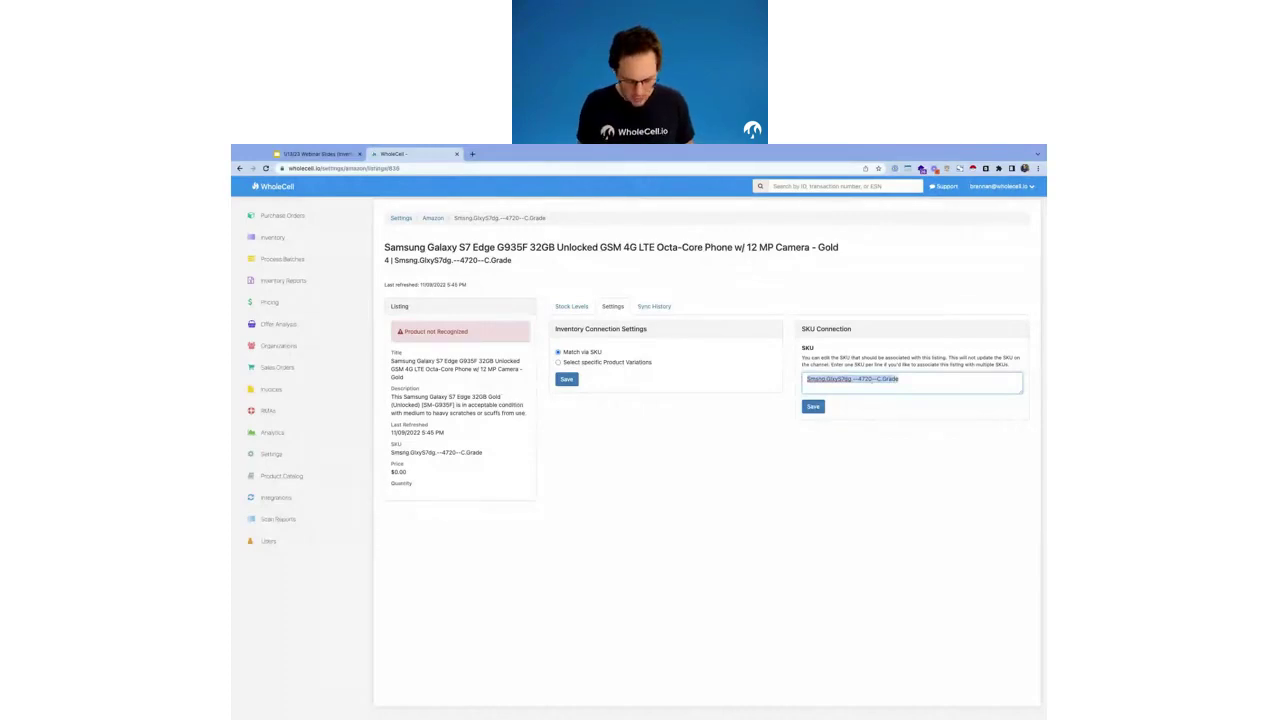
{"action": "type", "text": "B"}
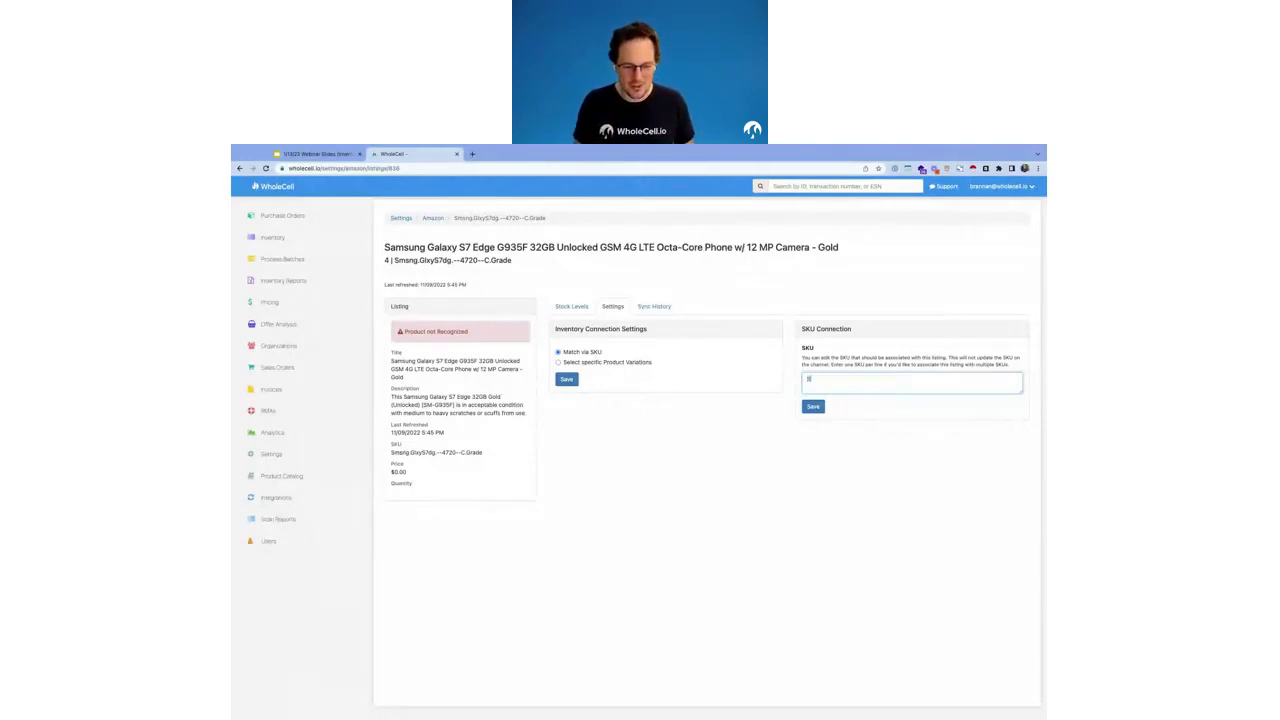
{"action": "type", "text": "MTESTSKU3"}
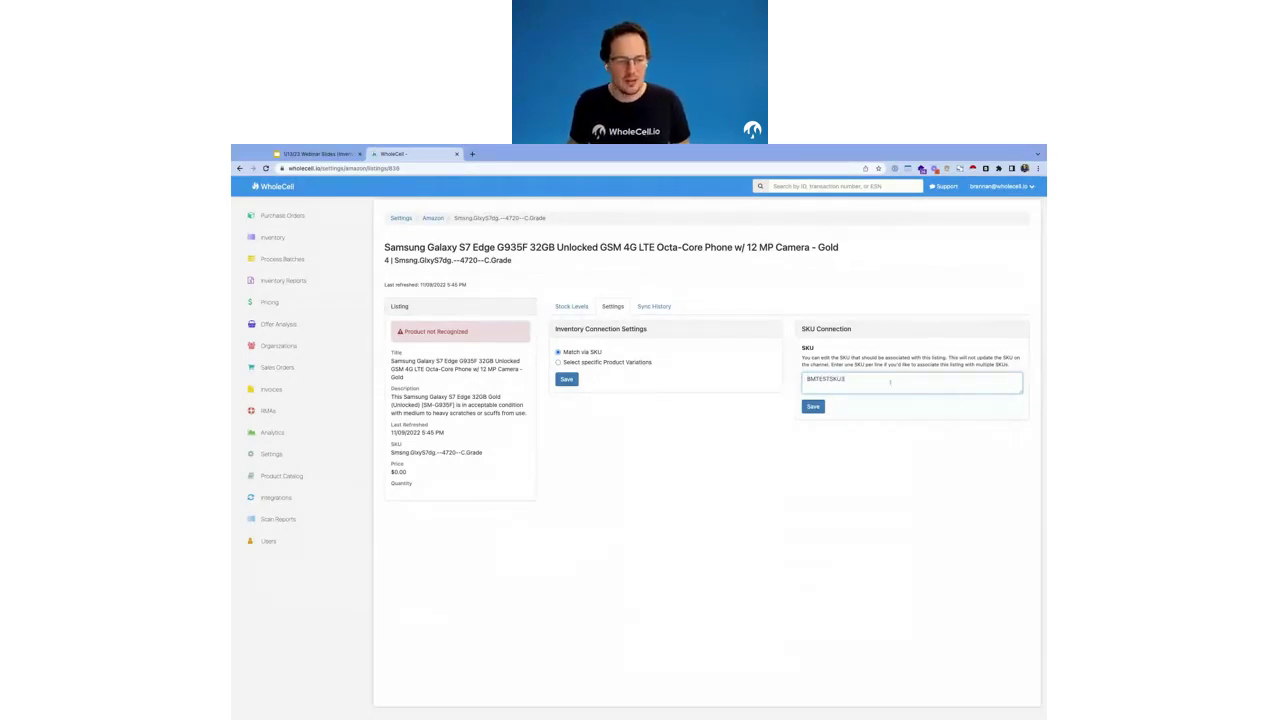
{"action": "left_click", "coordinate": [813, 406]}
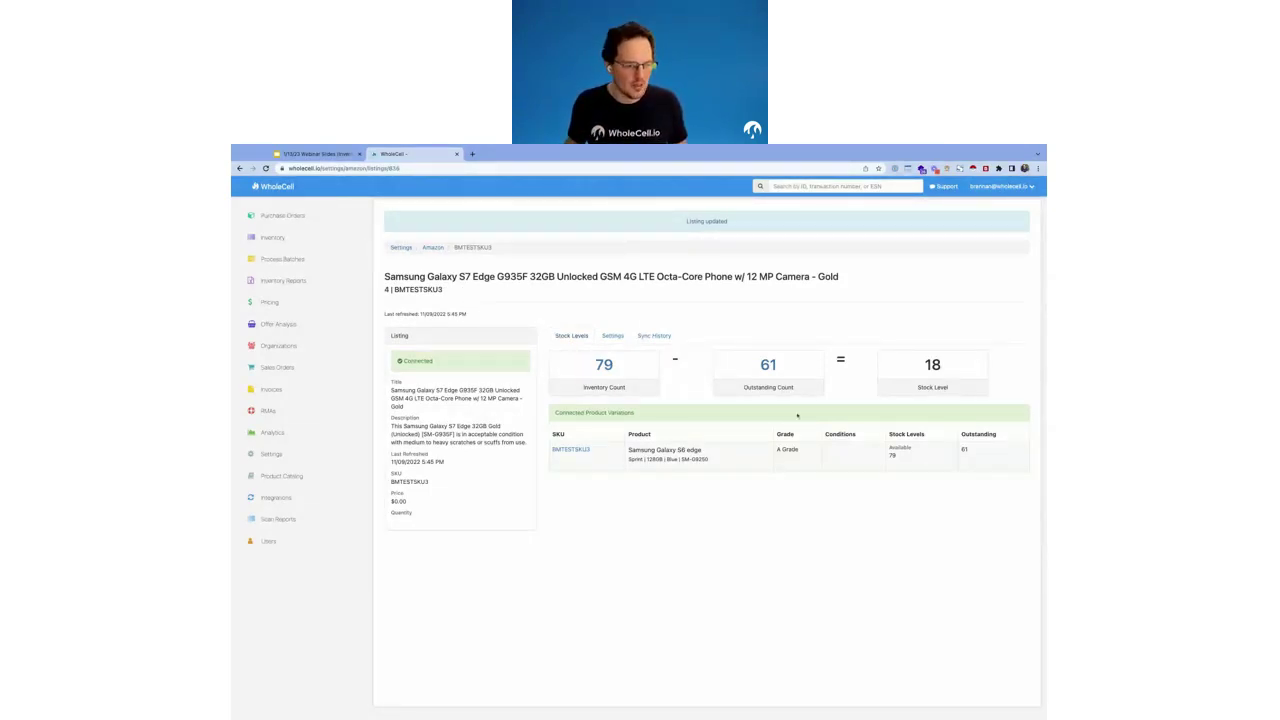
Step: Review the connected product variation, and reopen the Samsung Galaxy S7 Edge listing from the Amazon listings to inspect its stock level
{"action": "triple_click", "coordinate": [704, 452]}
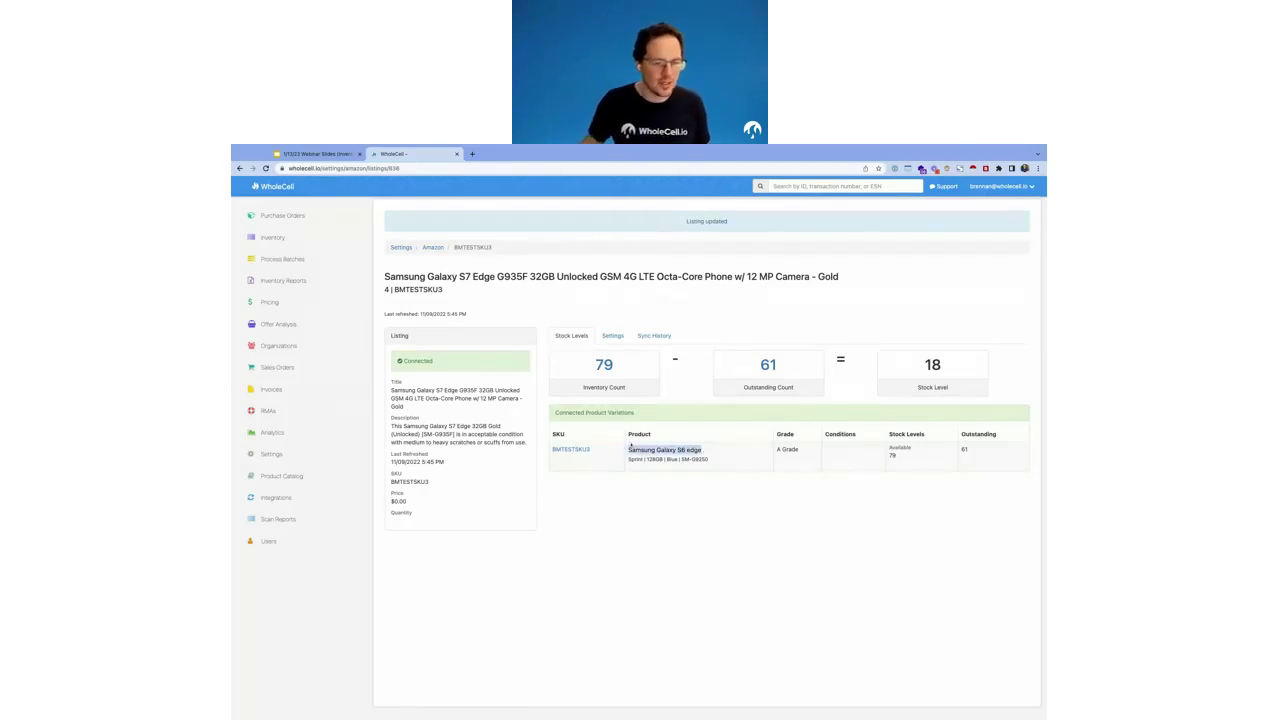
{"action": "left_click", "coordinate": [684, 450]}
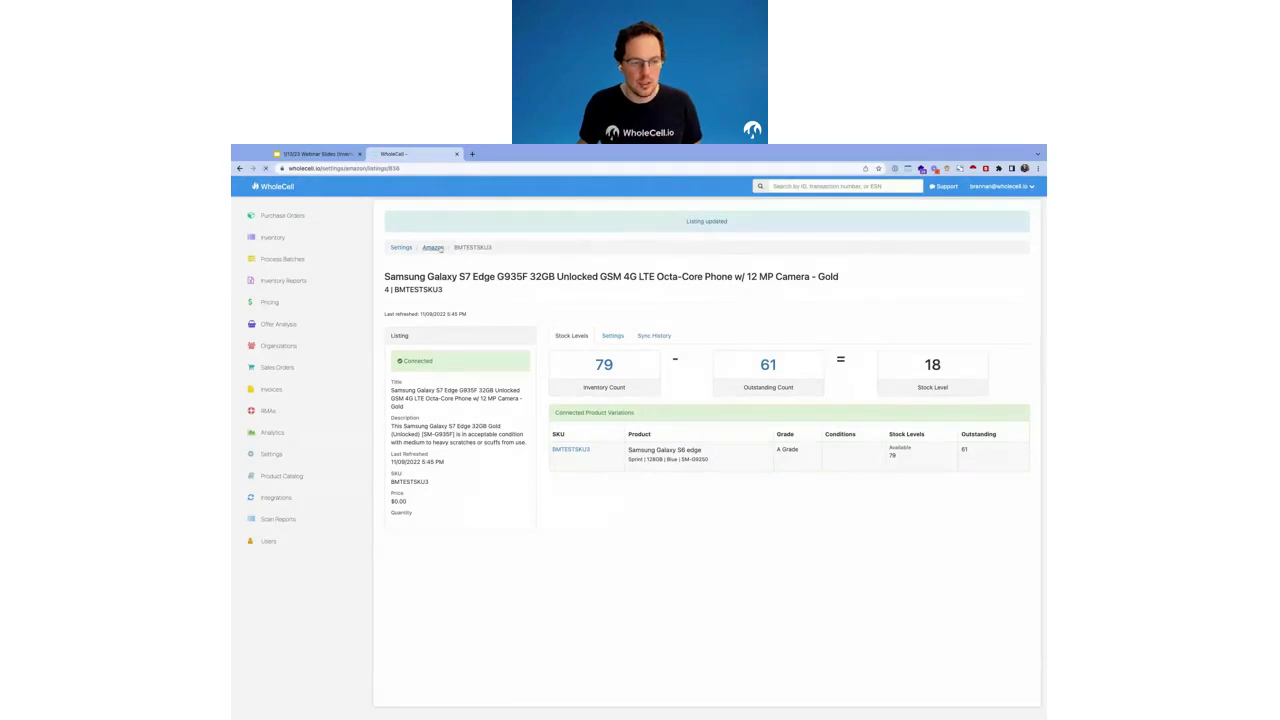
{"action": "left_click", "coordinate": [433, 247]}
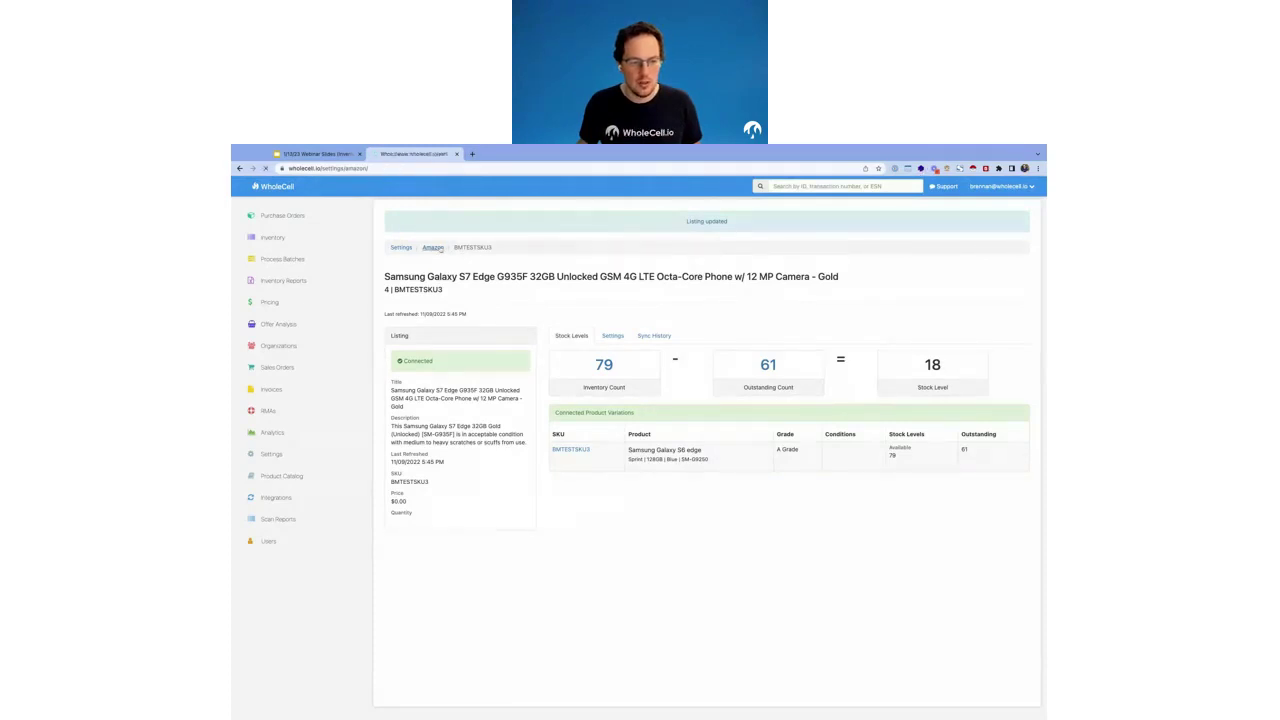
{"action": "left_click", "coordinate": [541, 272]}
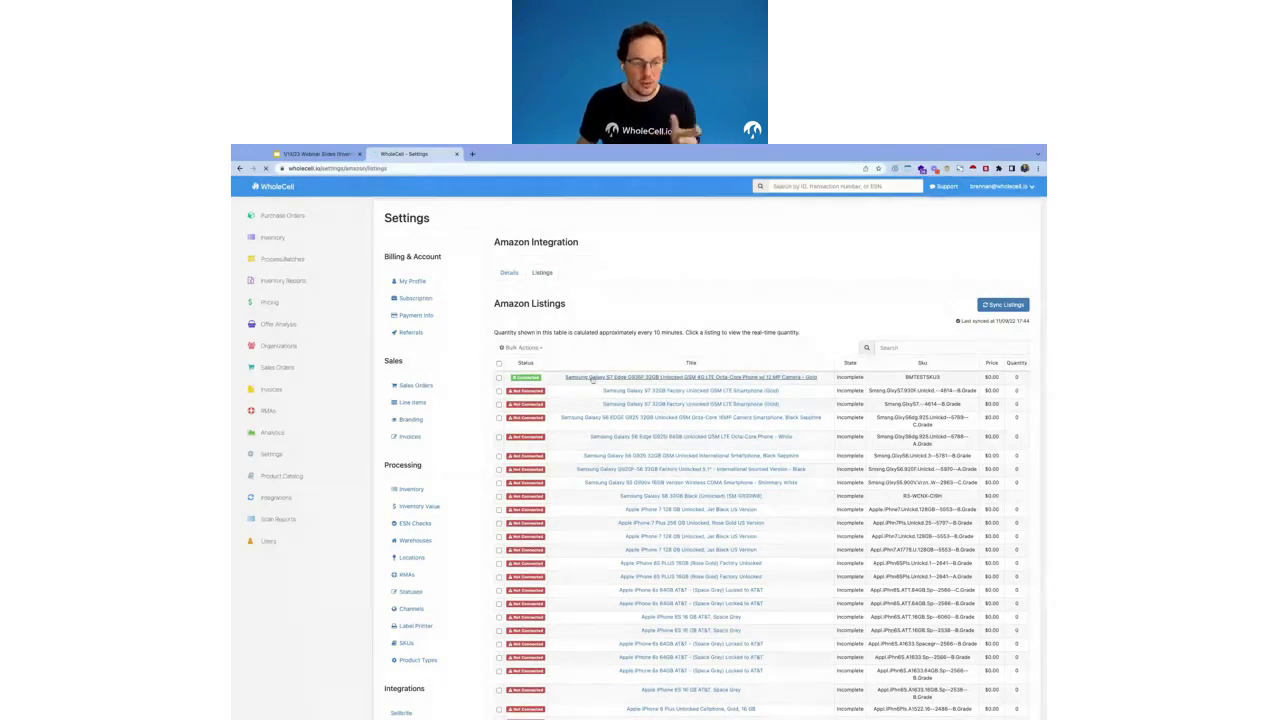
{"action": "left_click", "coordinate": [592, 378]}
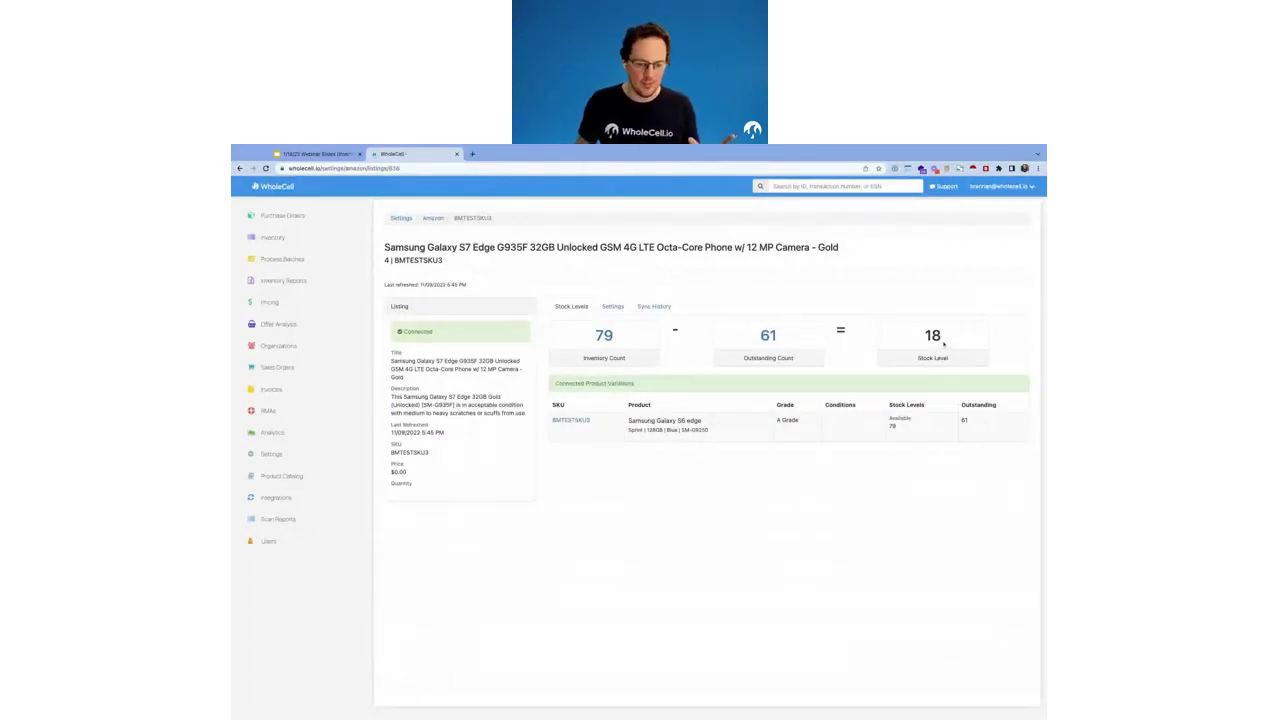
{"action": "left_click_drag", "start_coordinate": [945, 337], "coordinate": [917, 340]}
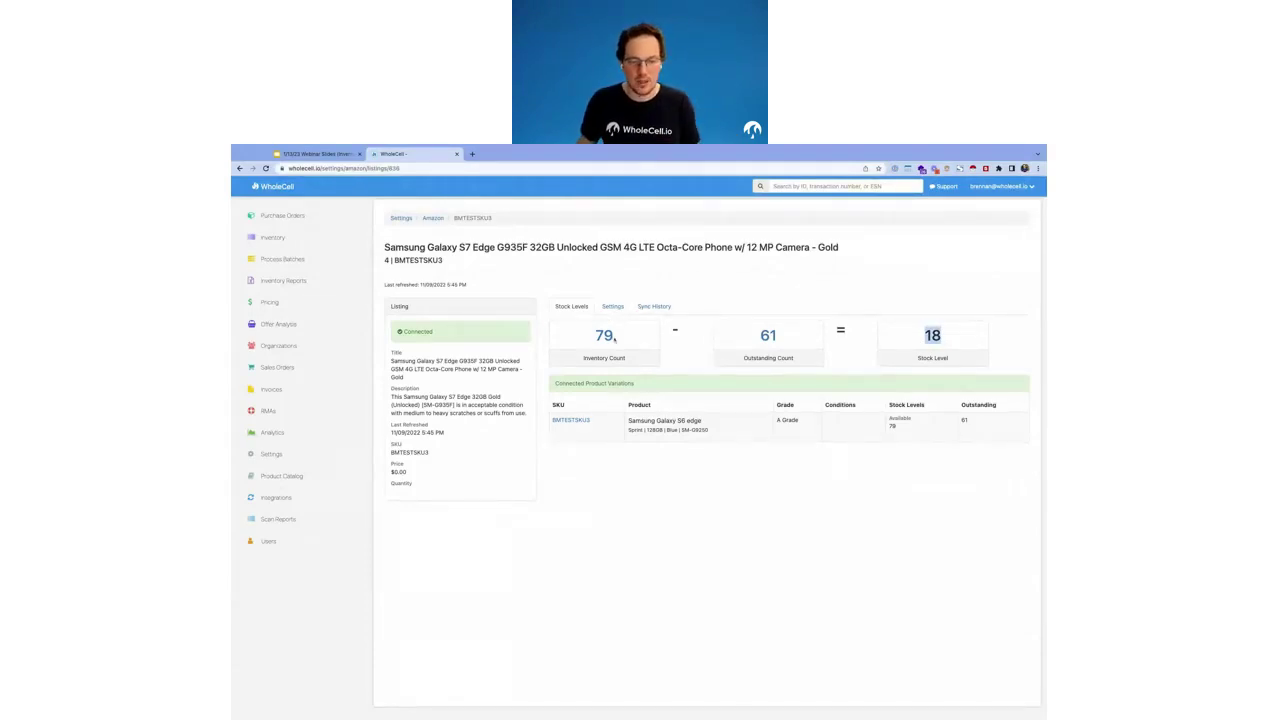
Step: Try adding BMTESTSKU5 as a second SKU on its own line in the listing's SKU connection, and undo the addition
{"action": "left_click", "coordinate": [610, 308]}
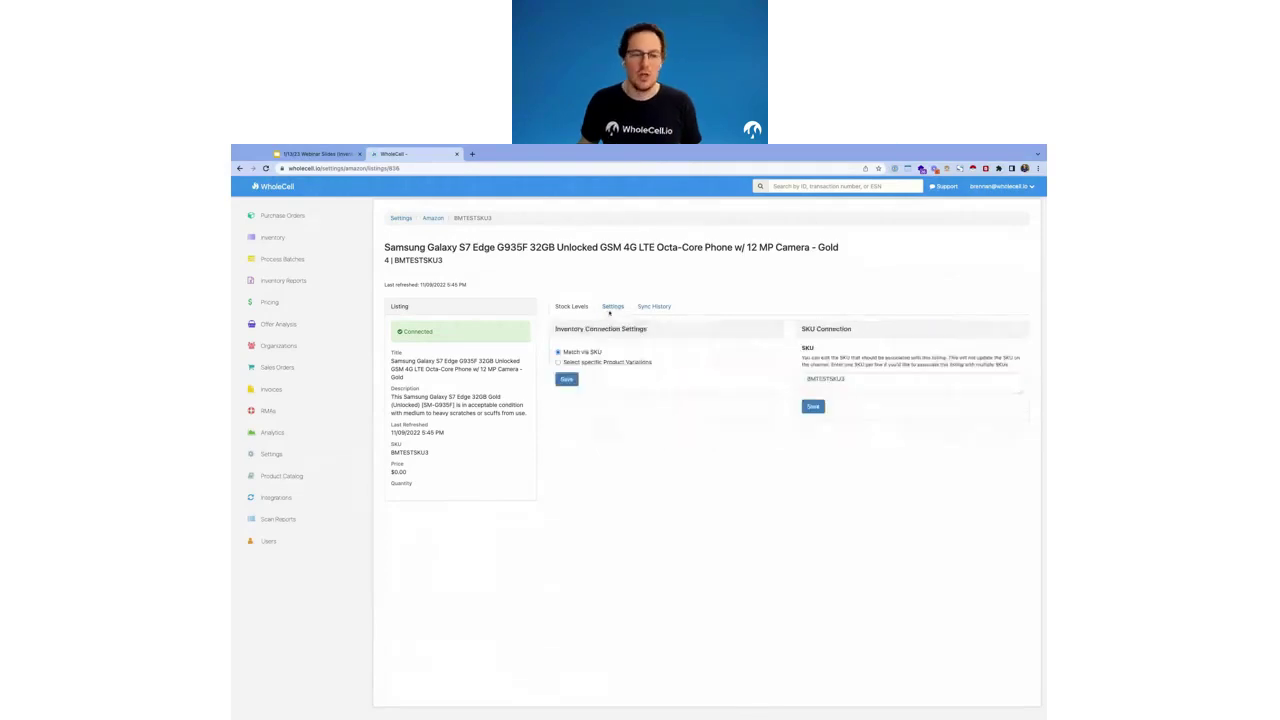
{"action": "left_click", "coordinate": [854, 381]}
{"action": "double_click", "coordinate": [854, 381]}
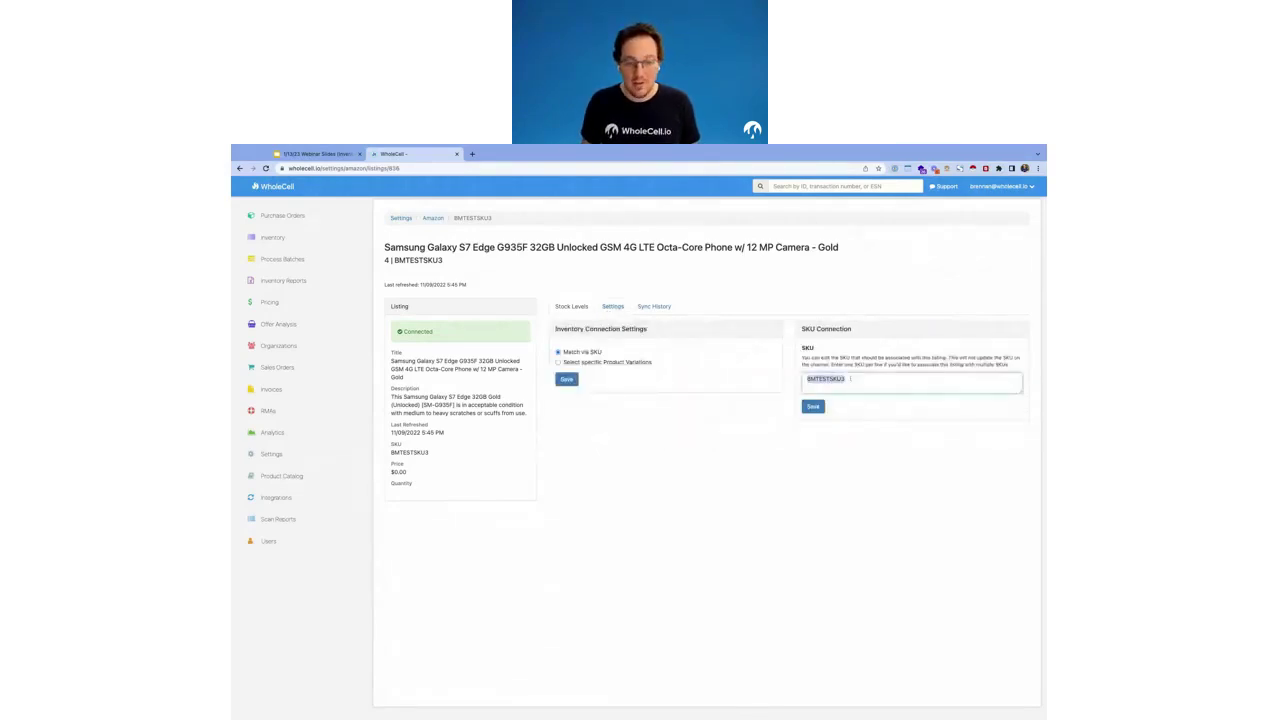
{"action": "left_click", "coordinate": [849, 379]}
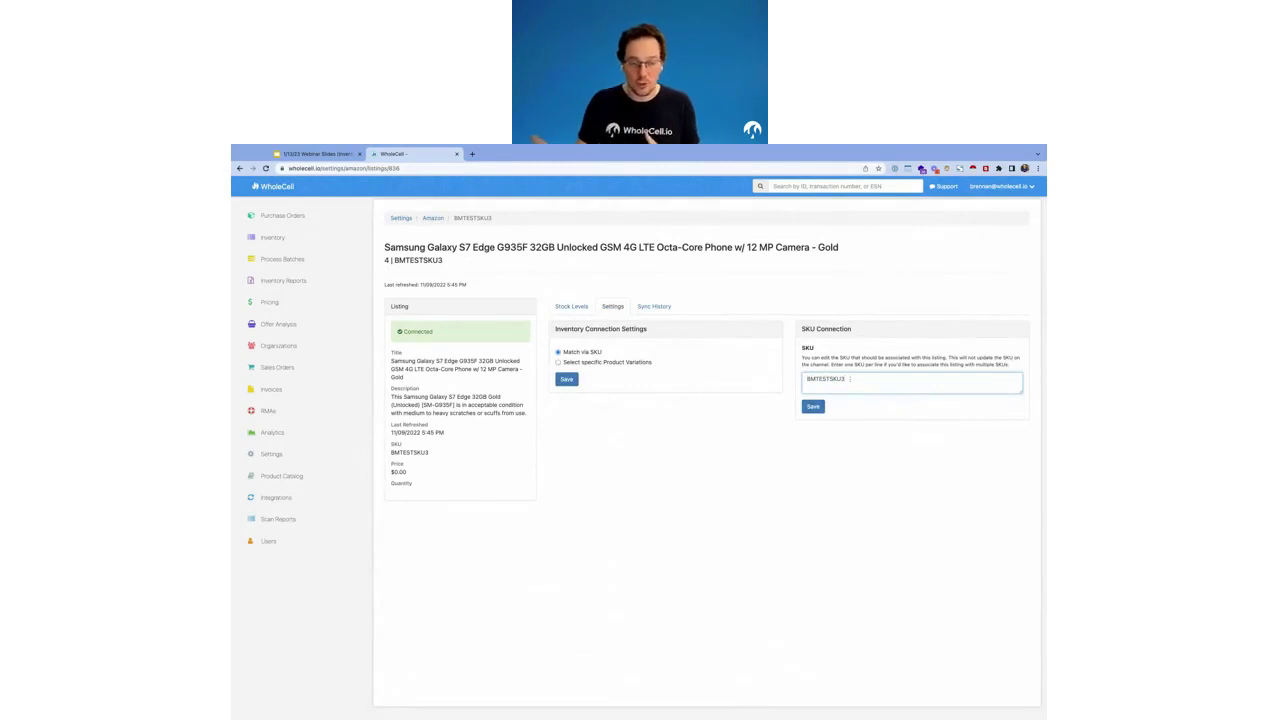
{"action": "key", "text": "Return"}
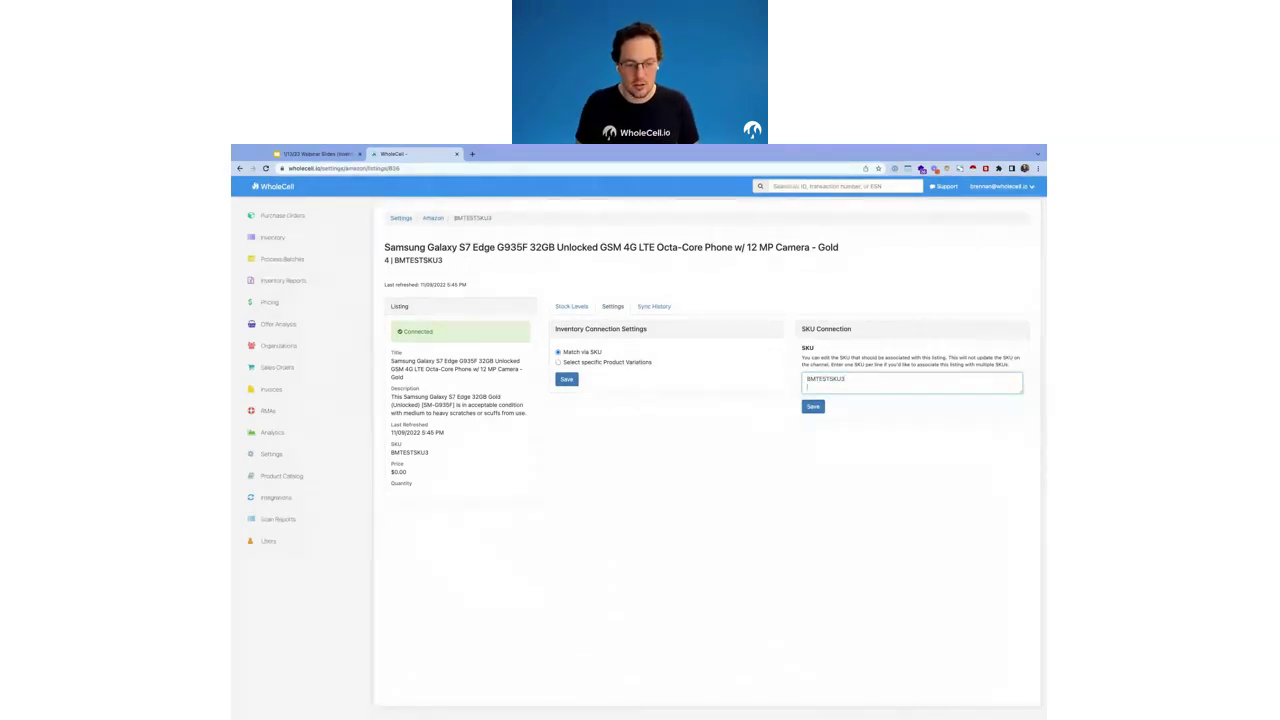
{"action": "type", "text": "BMTESTS"}
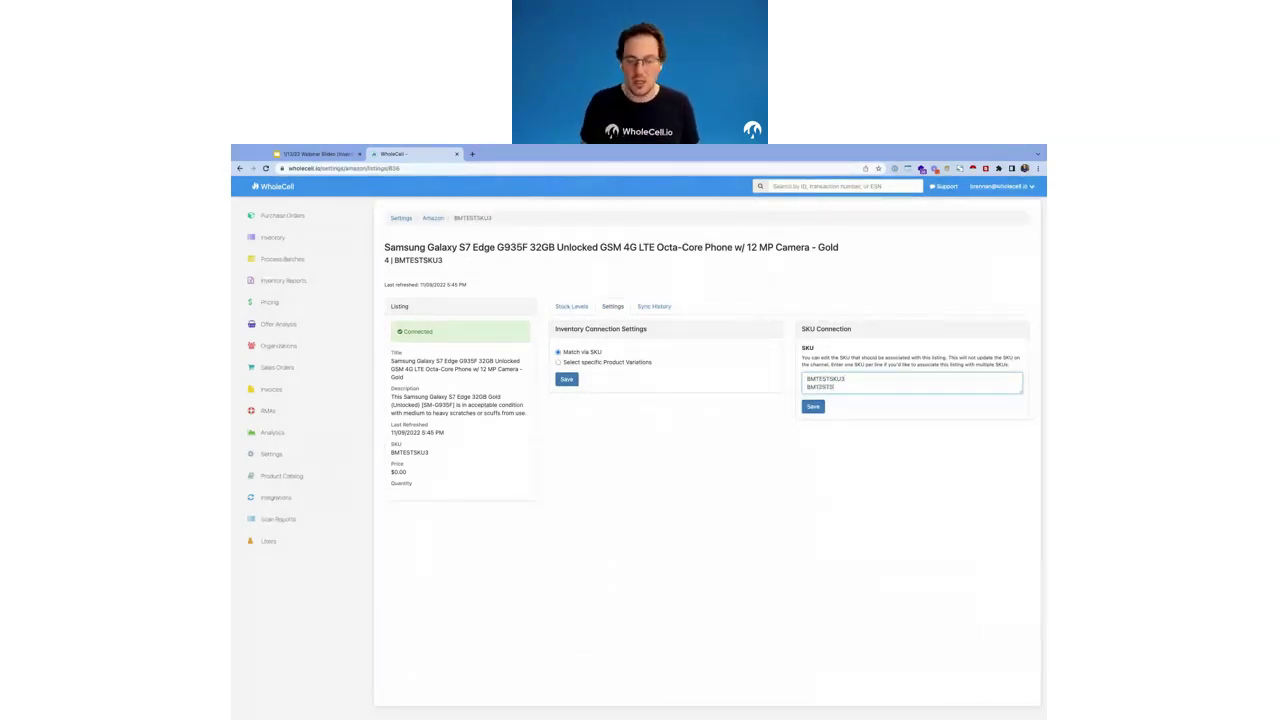
{"action": "type", "text": "KU5"}
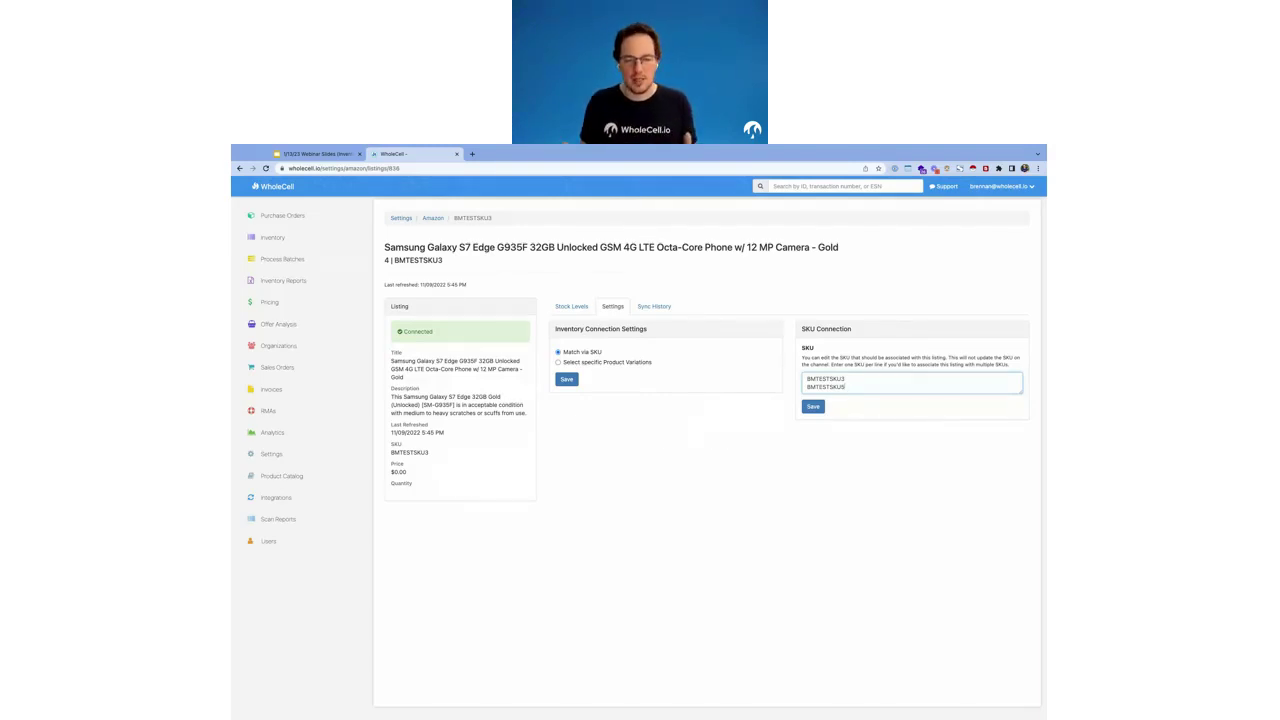
{"action": "key", "text": "ctrl+z"}
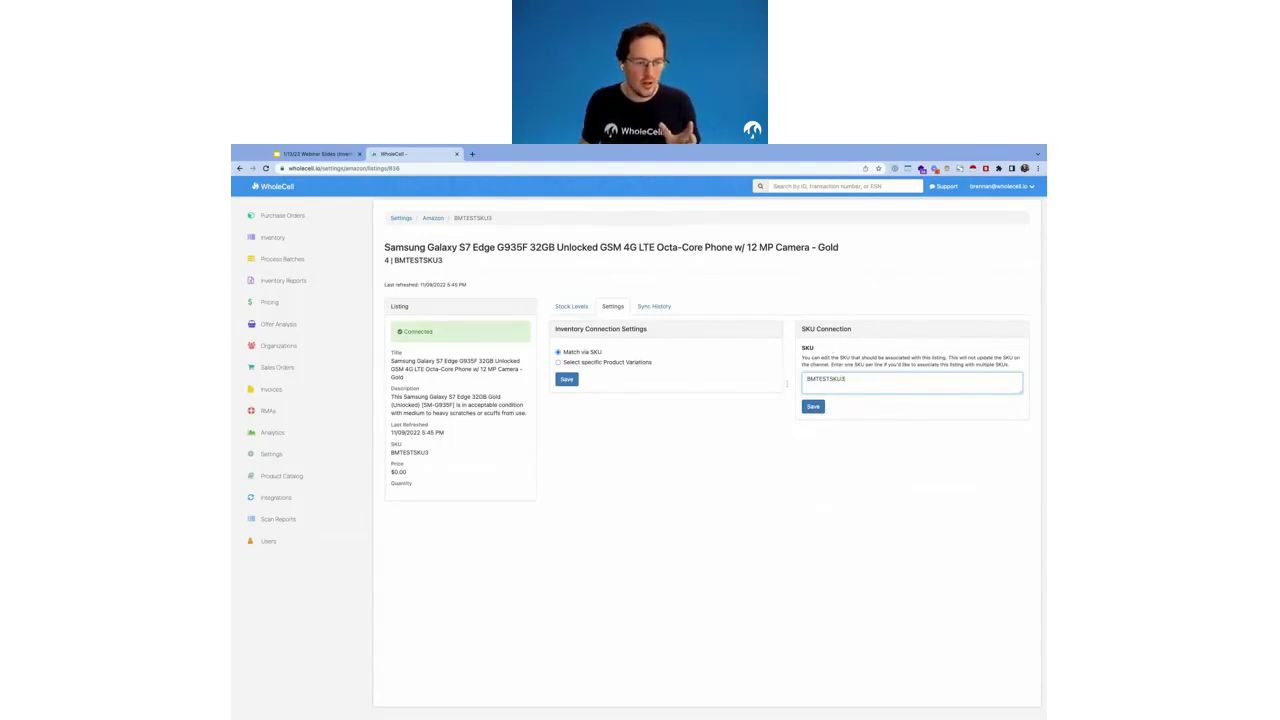
Step: Examine the inventory items that make up the inventory count in the listing's stock levels, and close the item list
{"action": "left_click", "coordinate": [572, 306]}
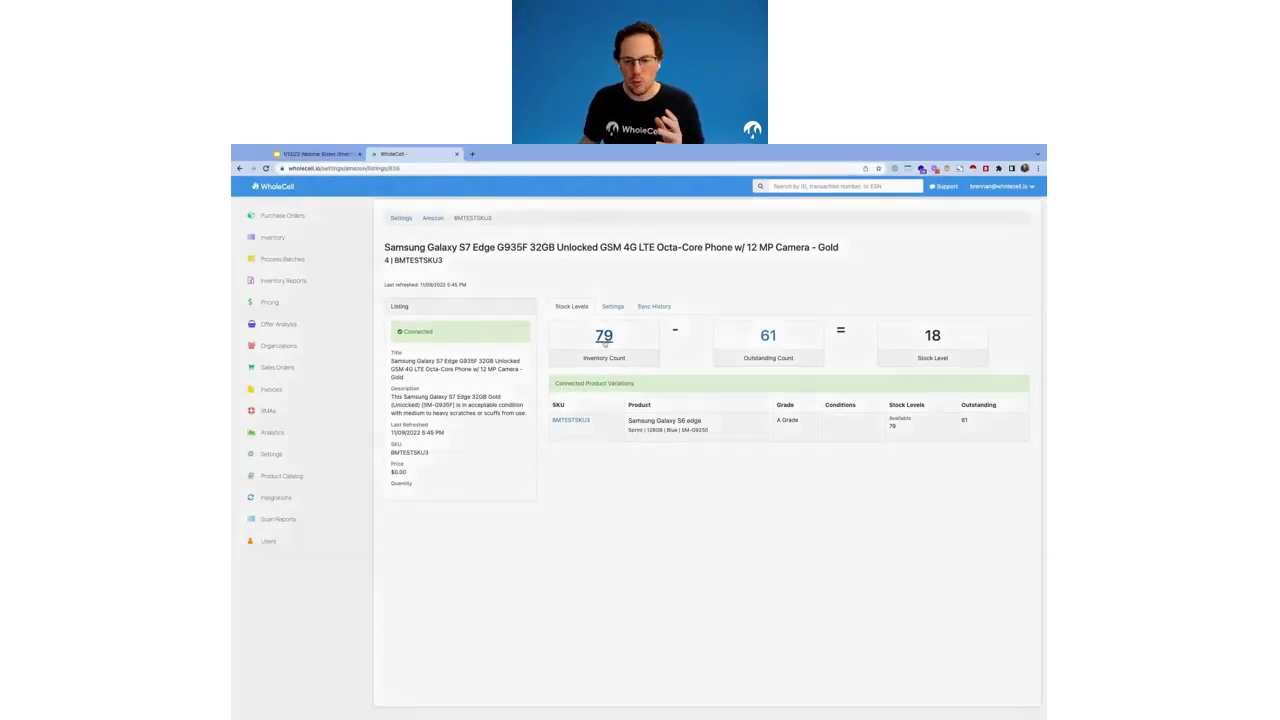
{"action": "left_click", "coordinate": [604, 337]}
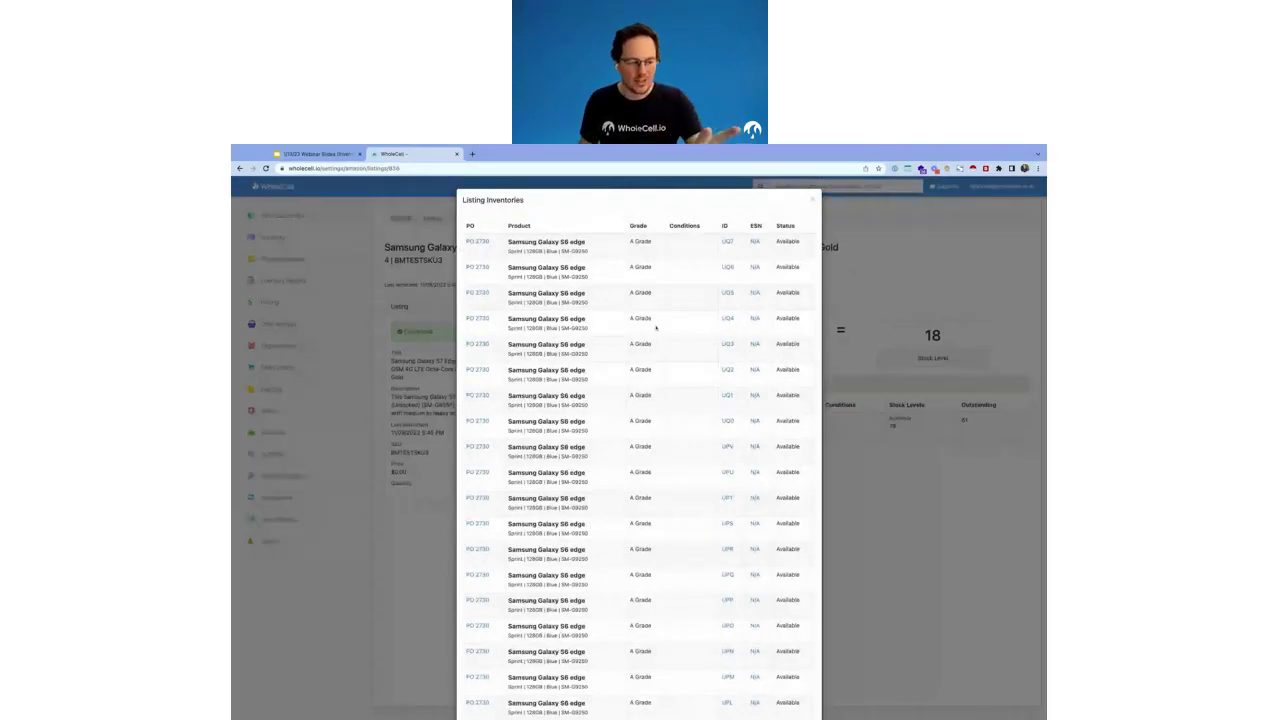
{"action": "scroll", "coordinate": [681, 325], "scroll_direction": "down", "scroll_amount": 1}
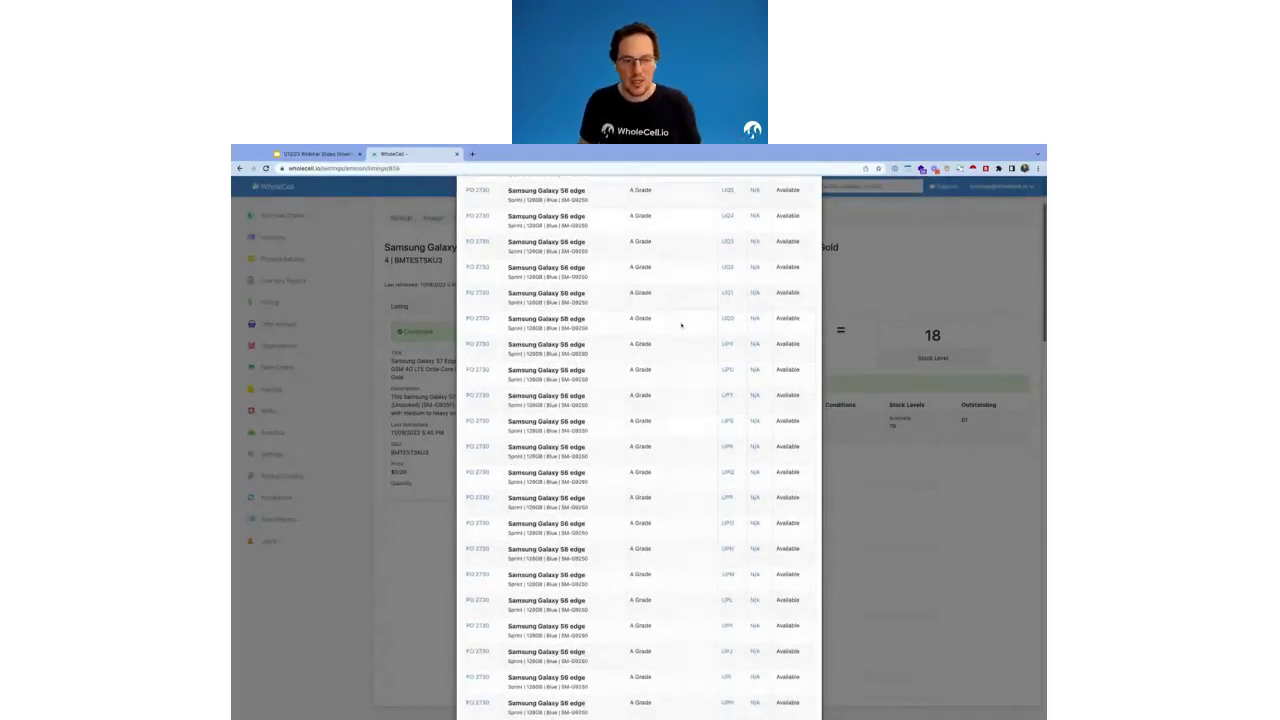
{"action": "scroll", "coordinate": [681, 325], "scroll_direction": "up", "scroll_amount": 2}
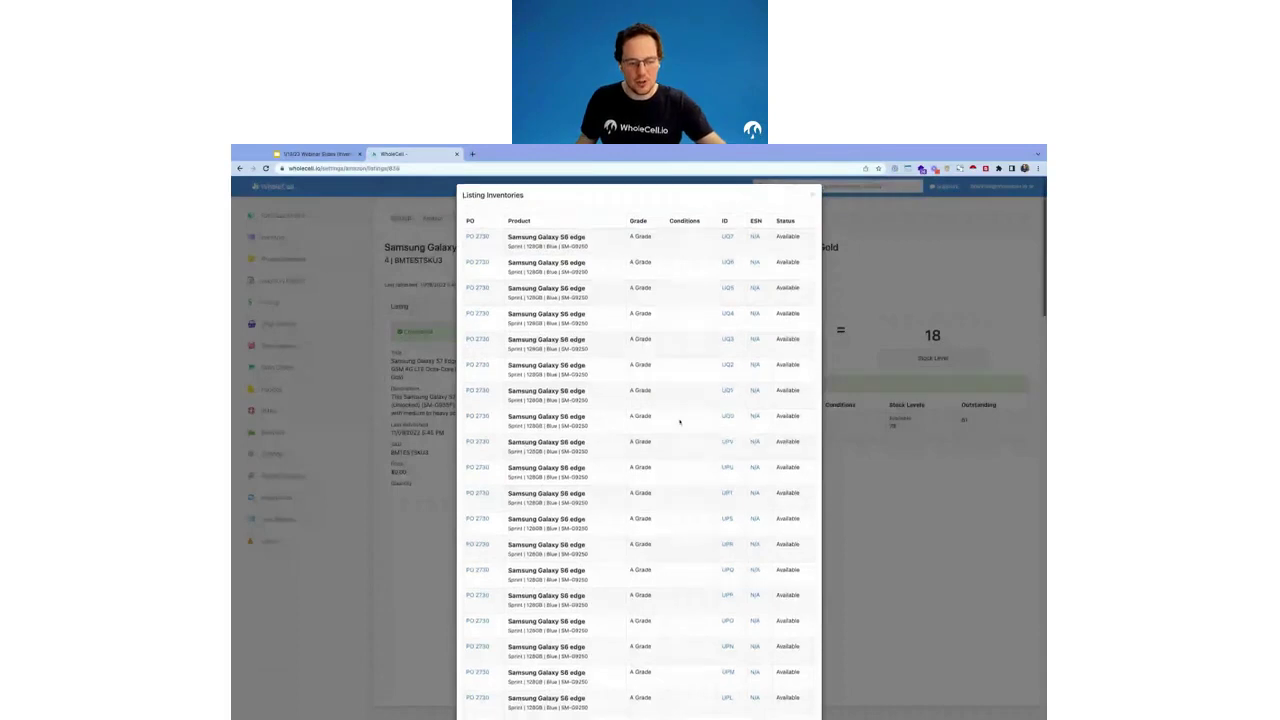
{"action": "scroll", "coordinate": [680, 422], "scroll_direction": "down", "scroll_amount": 5}
{"action": "scroll", "coordinate": [717, 328], "scroll_direction": "down", "scroll_amount": 3}
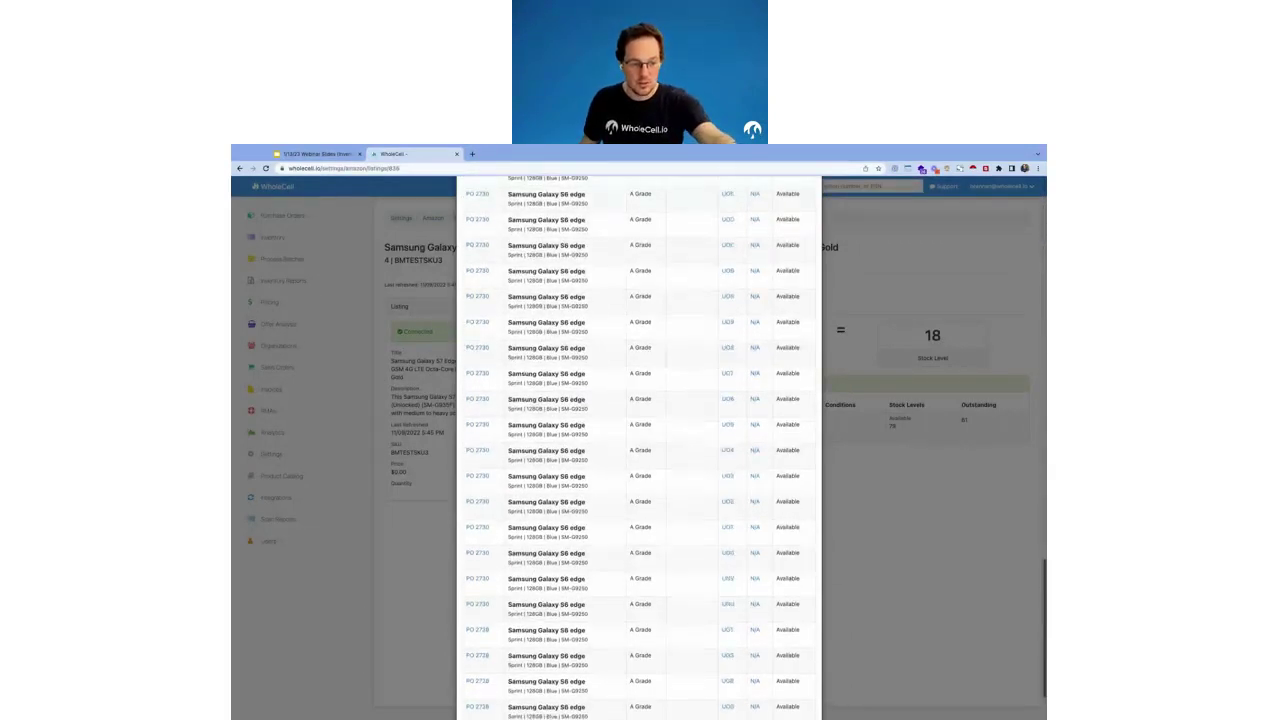
{"action": "key", "text": "Escape"}
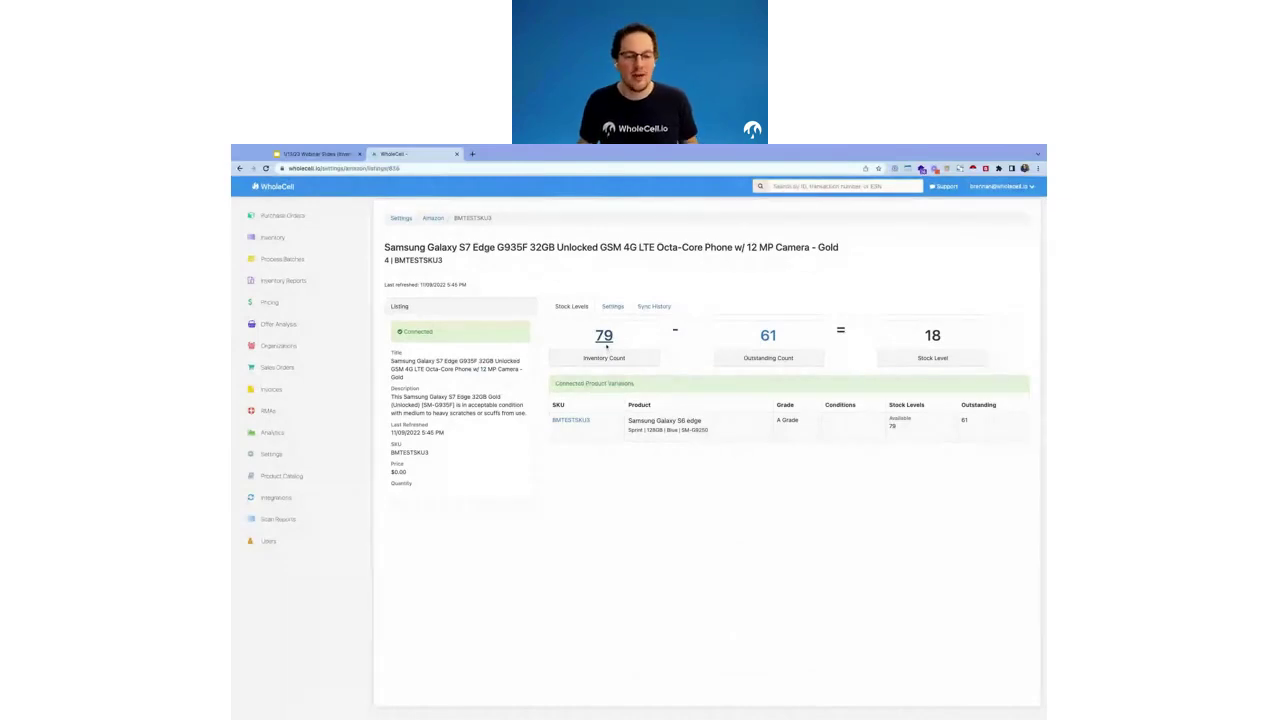
Step: Examine the outstanding order items behind the listing's outstanding count, close the list and check the resulting stock level
{"action": "left_click", "coordinate": [769, 340]}
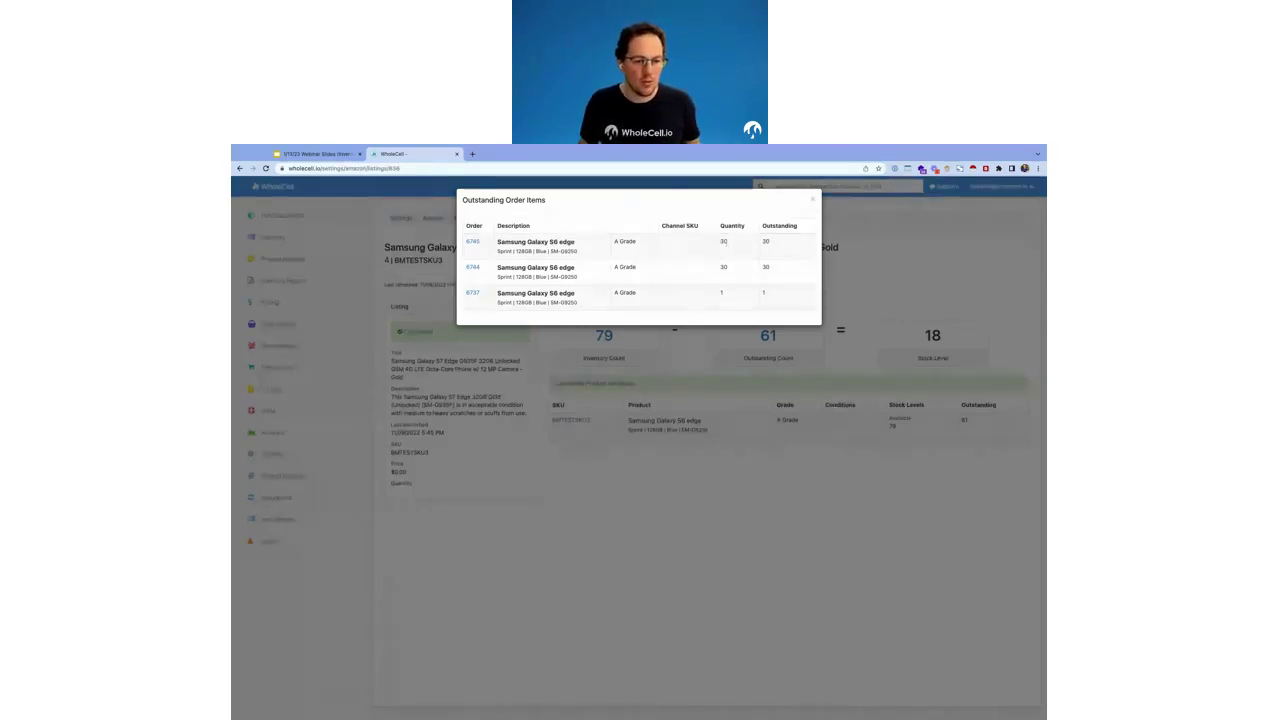
{"action": "double_click", "coordinate": [720, 291]}
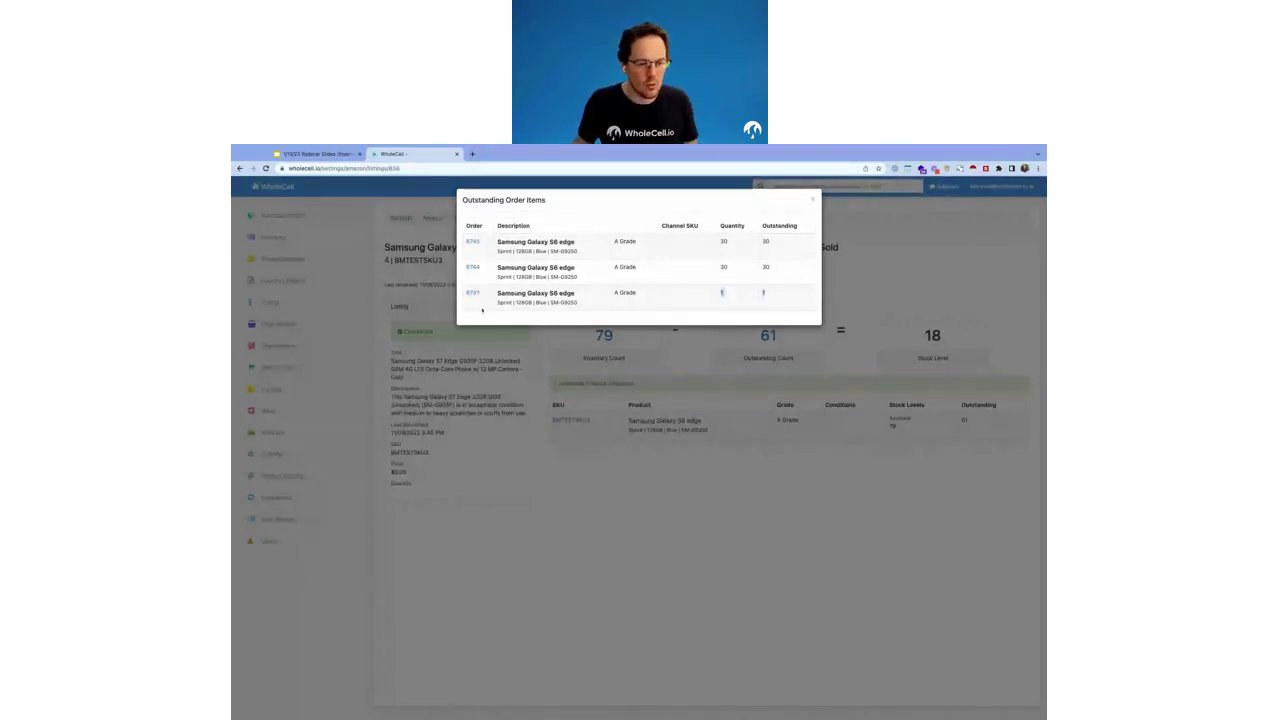
{"action": "left_click", "coordinate": [643, 421]}
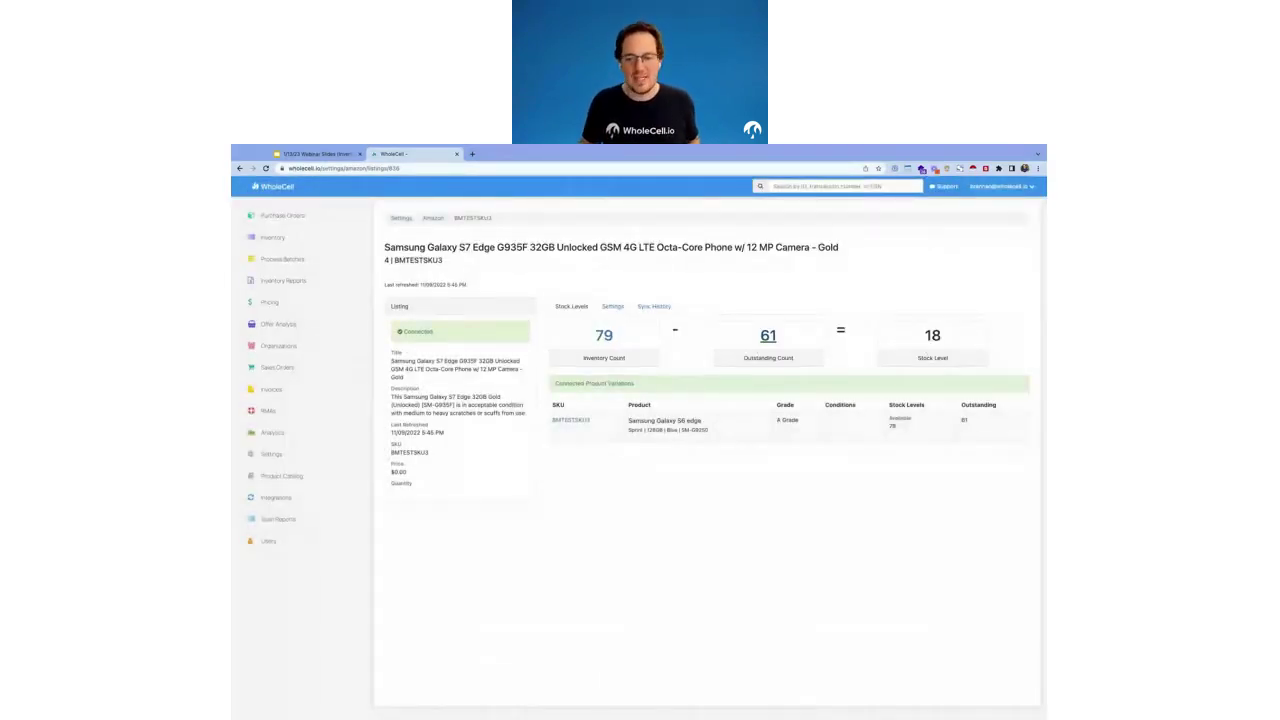
{"action": "left_click_drag", "start_coordinate": [922, 336], "coordinate": [947, 338]}
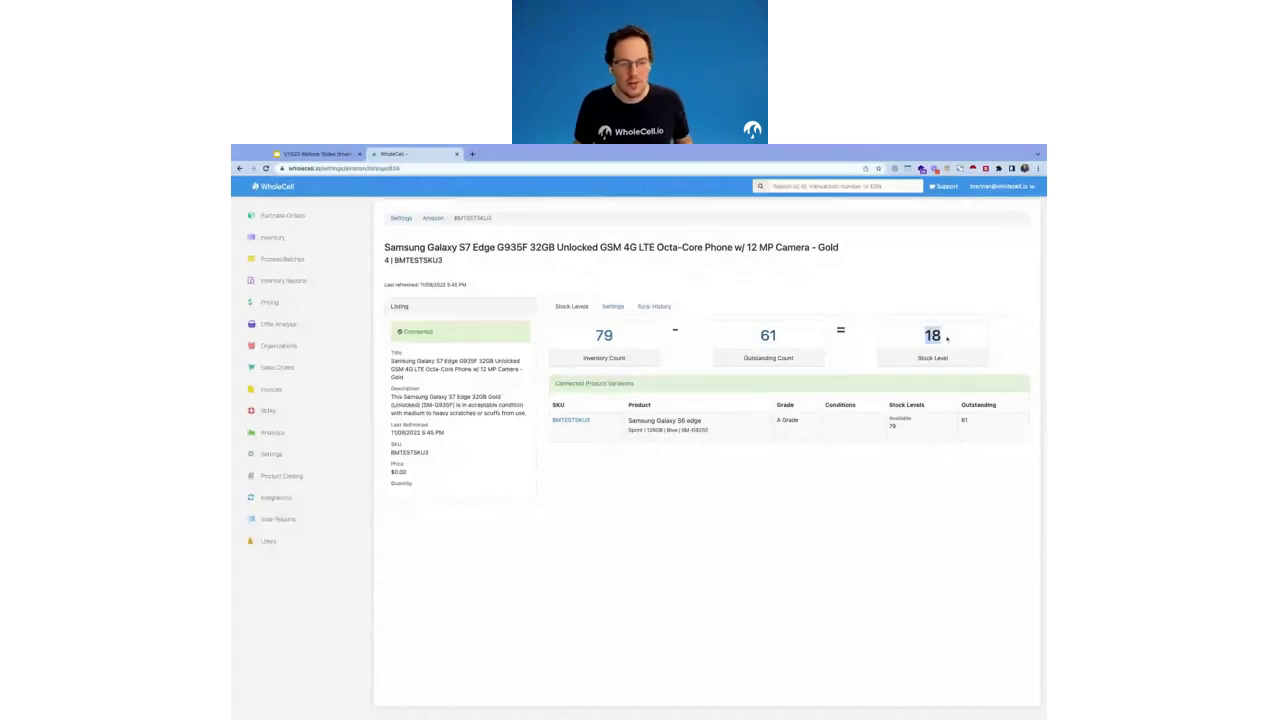
Step: Check the Samsung Galaxy S7 Edge listing's sync history and compare it with the listing's stock levels
{"action": "left_click", "coordinate": [646, 310]}
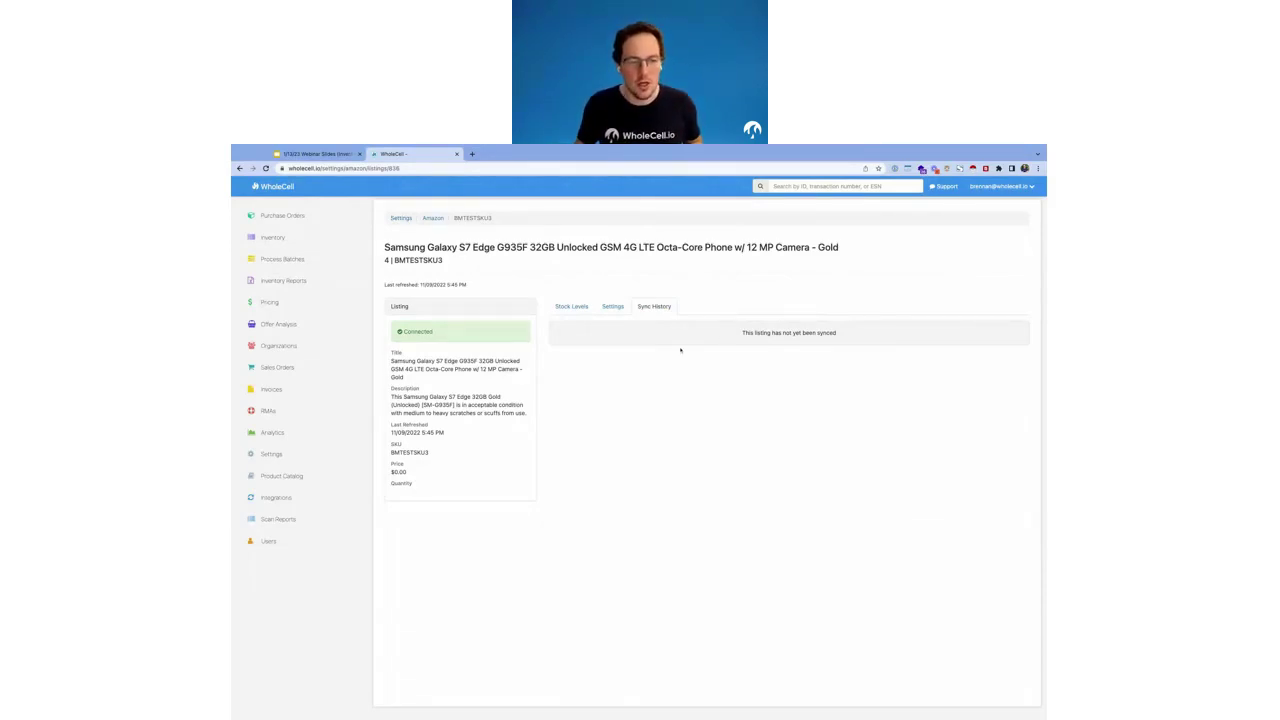
{"action": "left_click", "coordinate": [571, 306]}
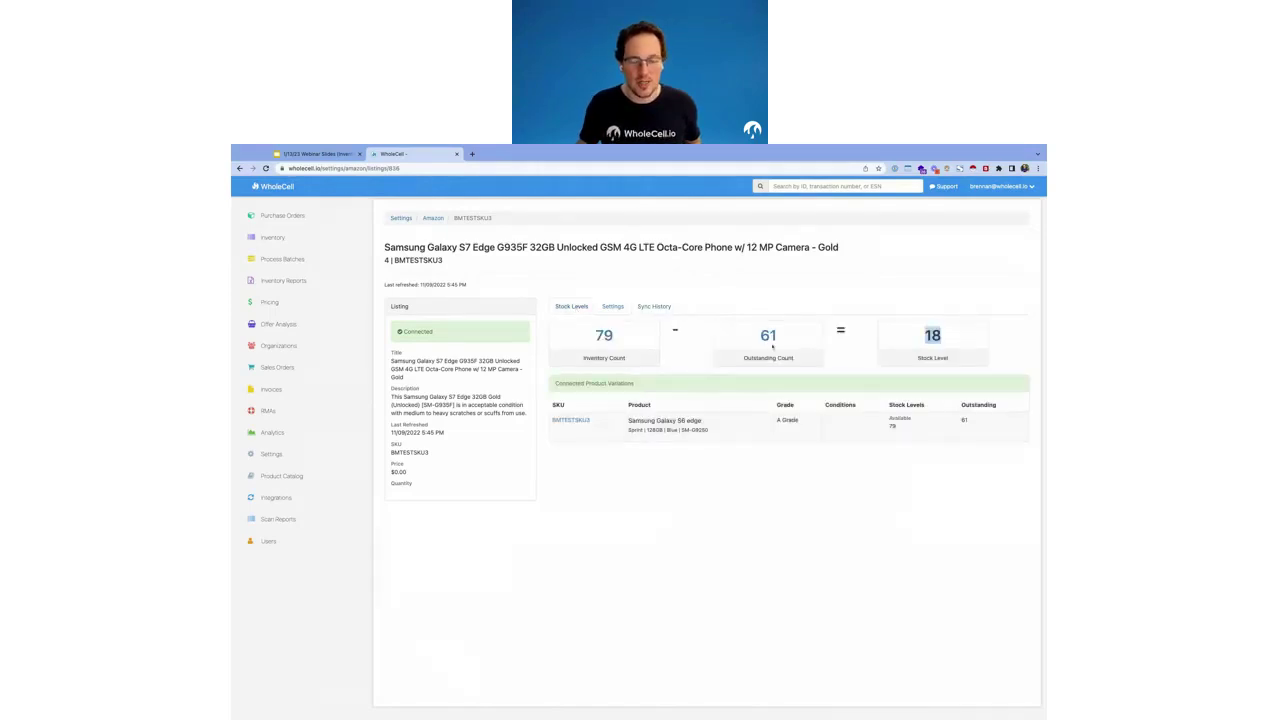
{"action": "left_click", "coordinate": [654, 306]}
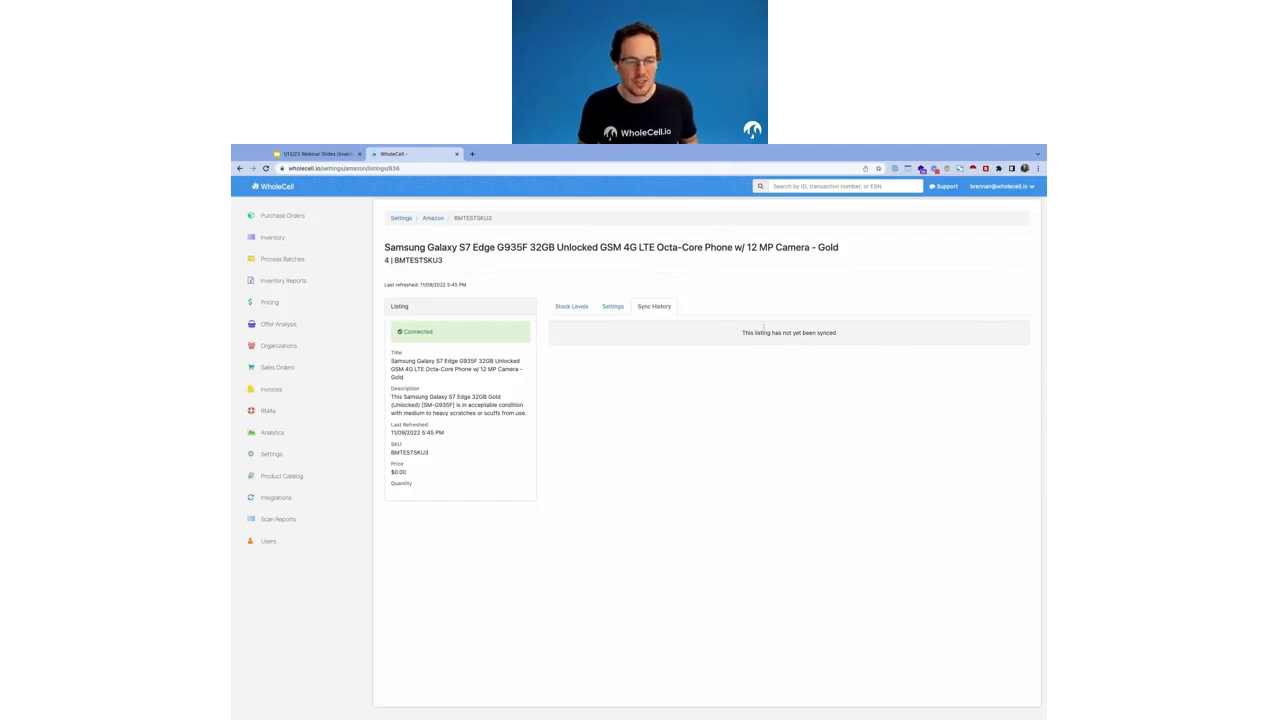
{"action": "left_click", "coordinate": [574, 306]}
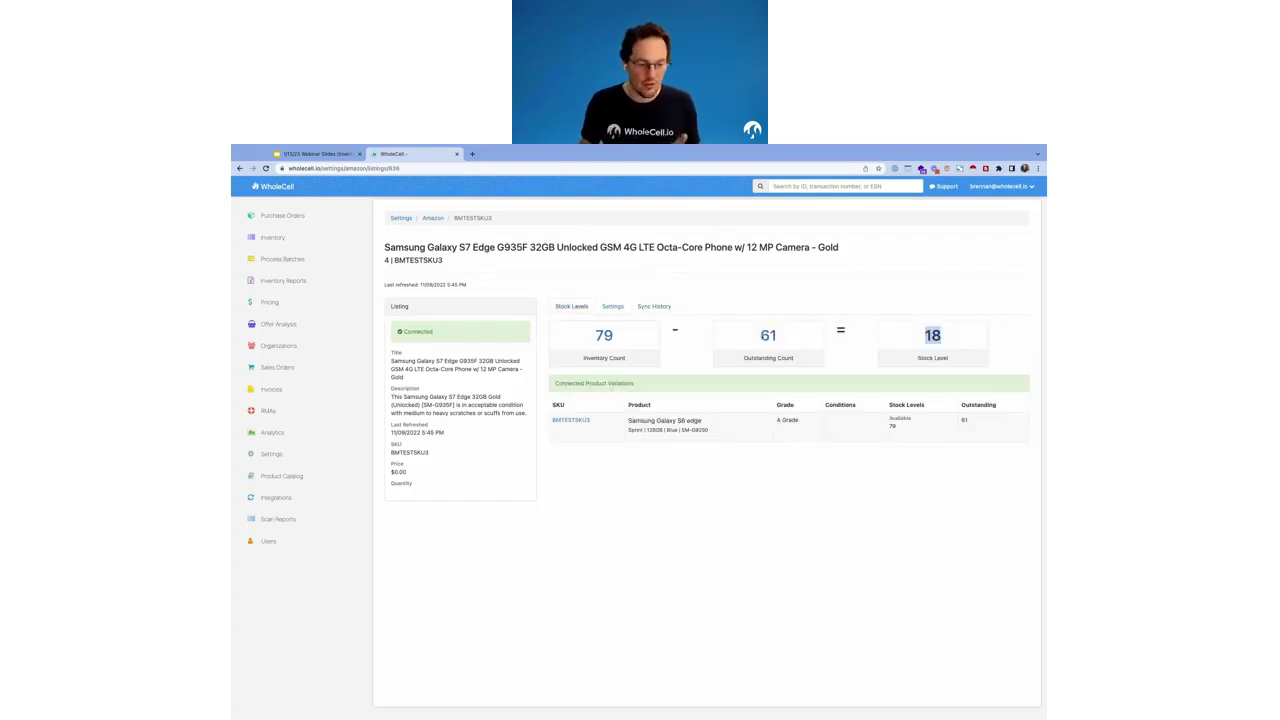
Step: Review the inventory items counted for the listing again, close them and inspect the outstanding order items
{"action": "left_click", "coordinate": [608, 337]}
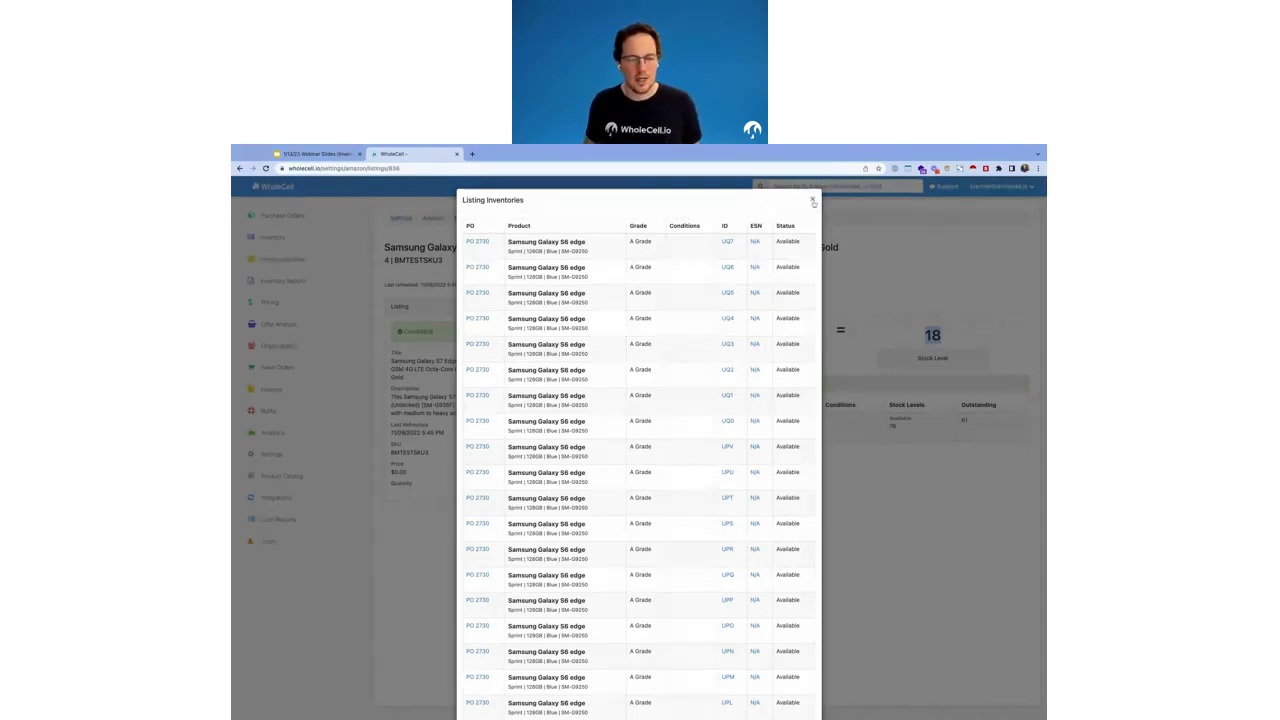
{"action": "left_click", "coordinate": [813, 201]}
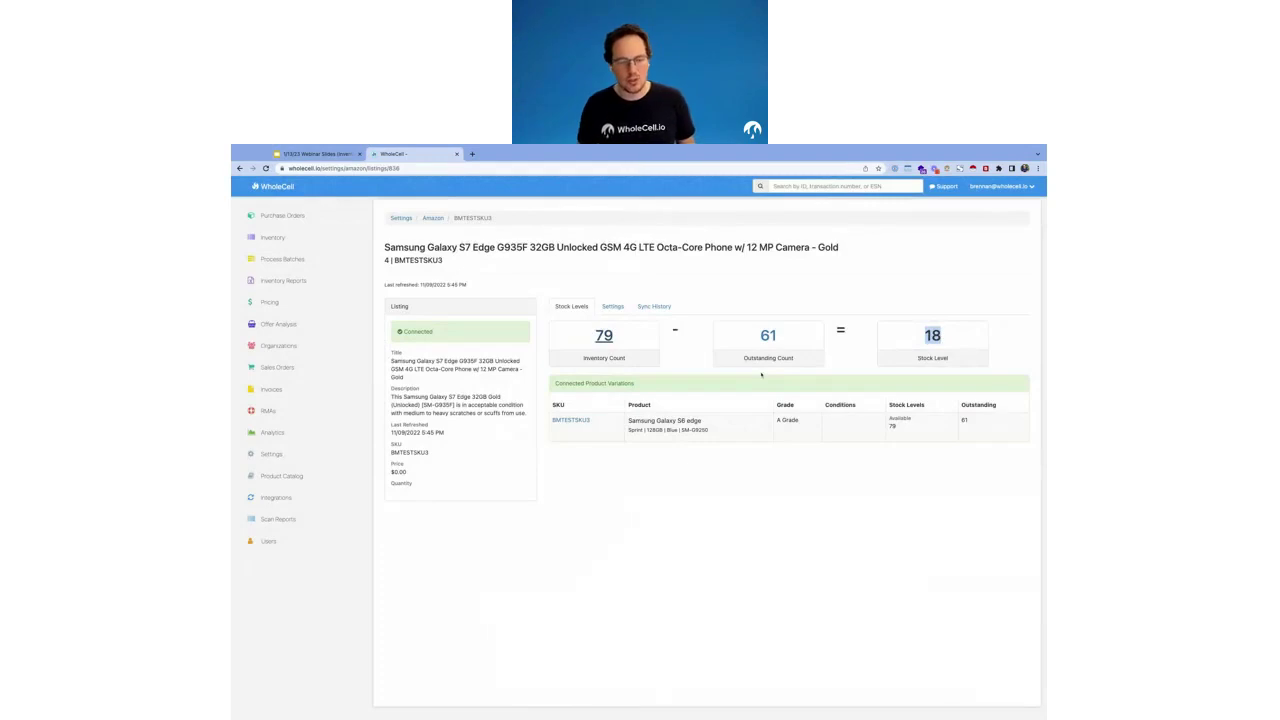
{"action": "left_click", "coordinate": [767, 340]}
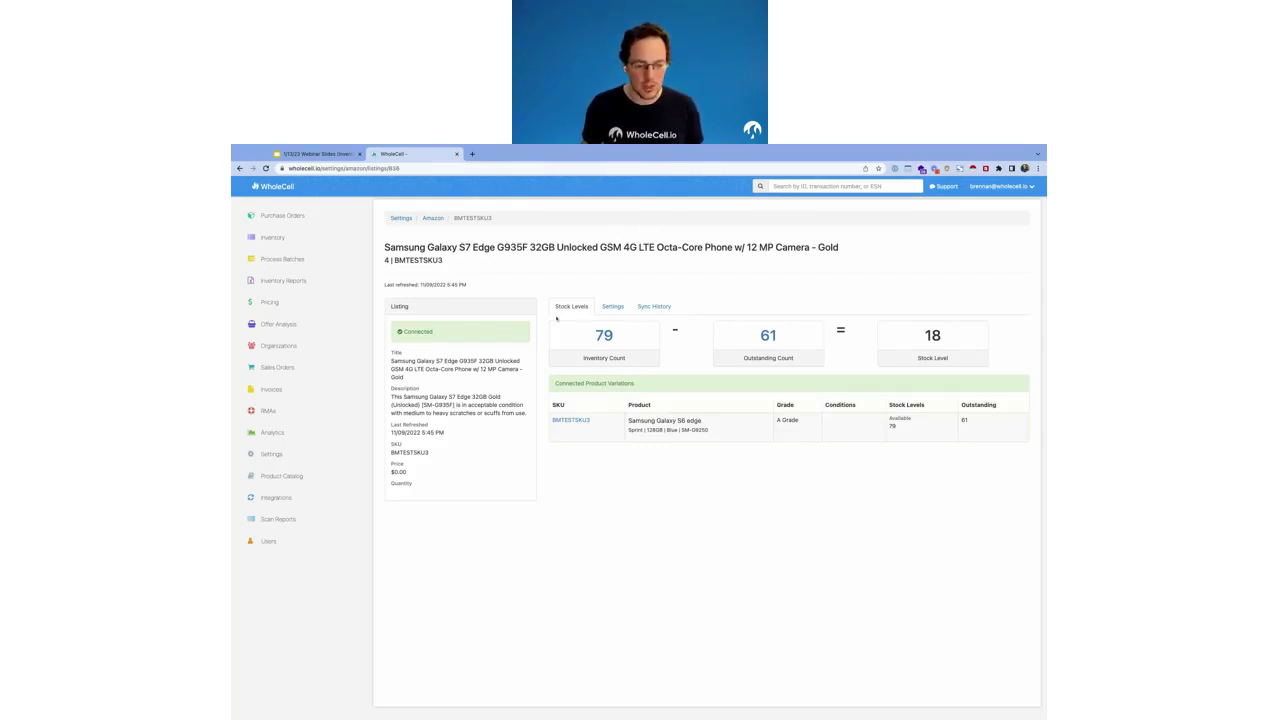
Step: Return to the Amazon integration settings, and switch to the Google Slides webinar presentation to show the Live Q&A slide
{"action": "left_click", "coordinate": [428, 219]}
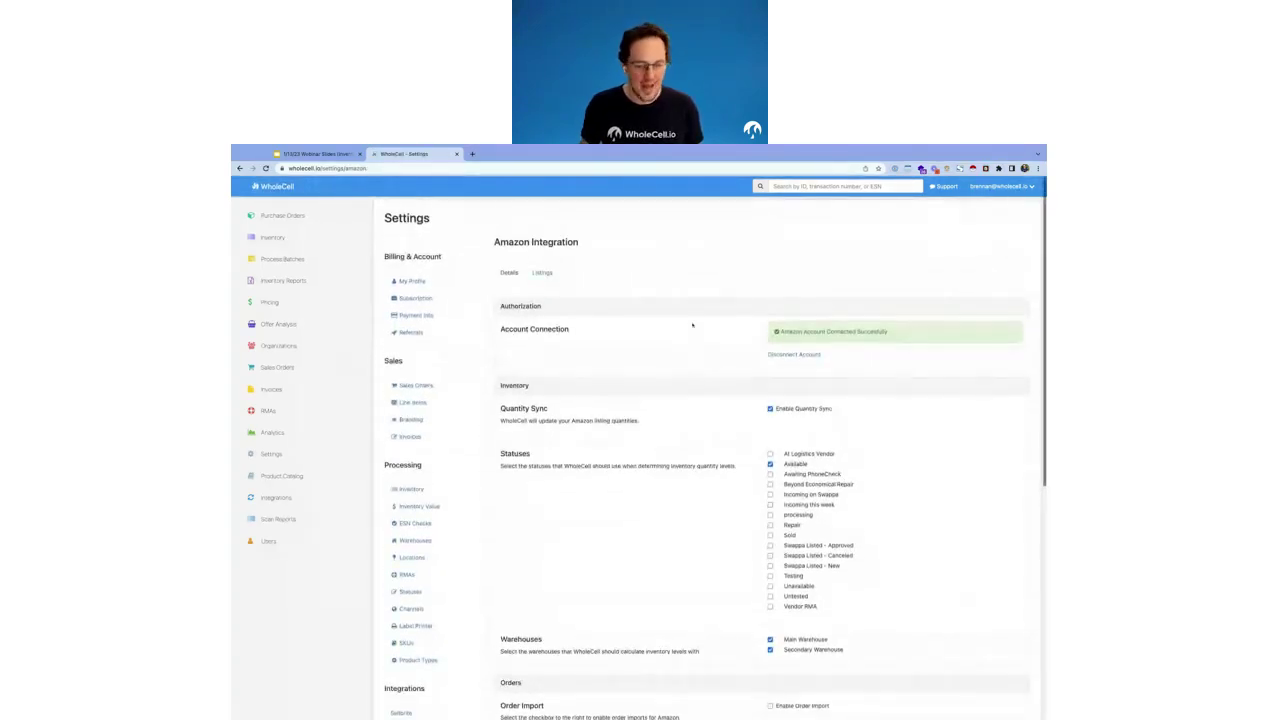
{"action": "key", "text": "ctrl+shift+Tab"}
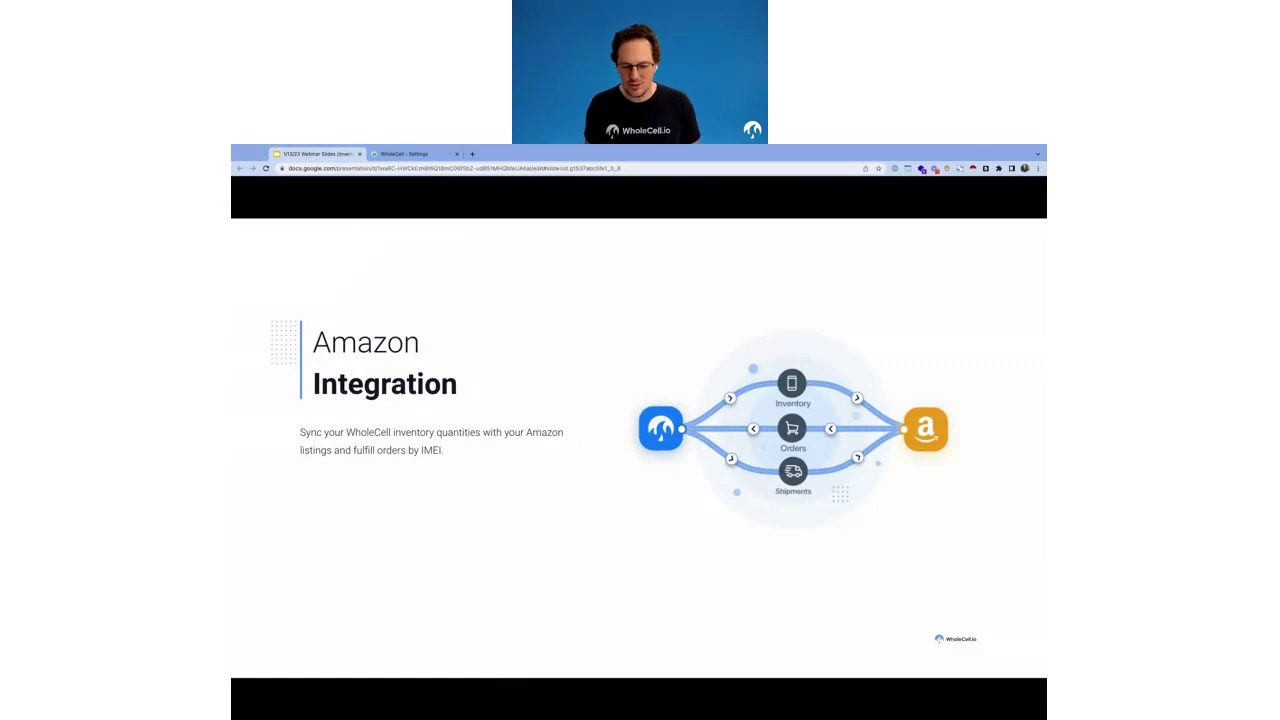
{"action": "key", "text": "Right"}
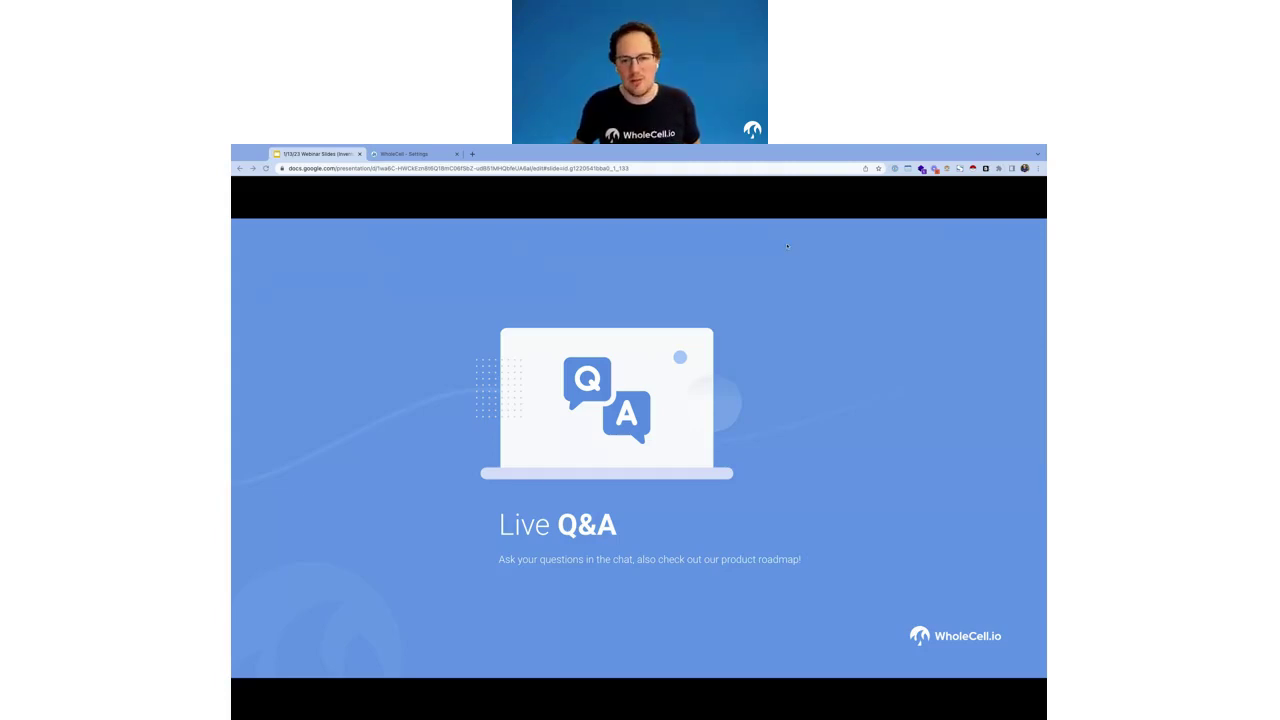
Step: Switch to WholeCell to show the support chat, and return to the Live Q&A slide in Google Slides
{"action": "left_click", "coordinate": [410, 154]}
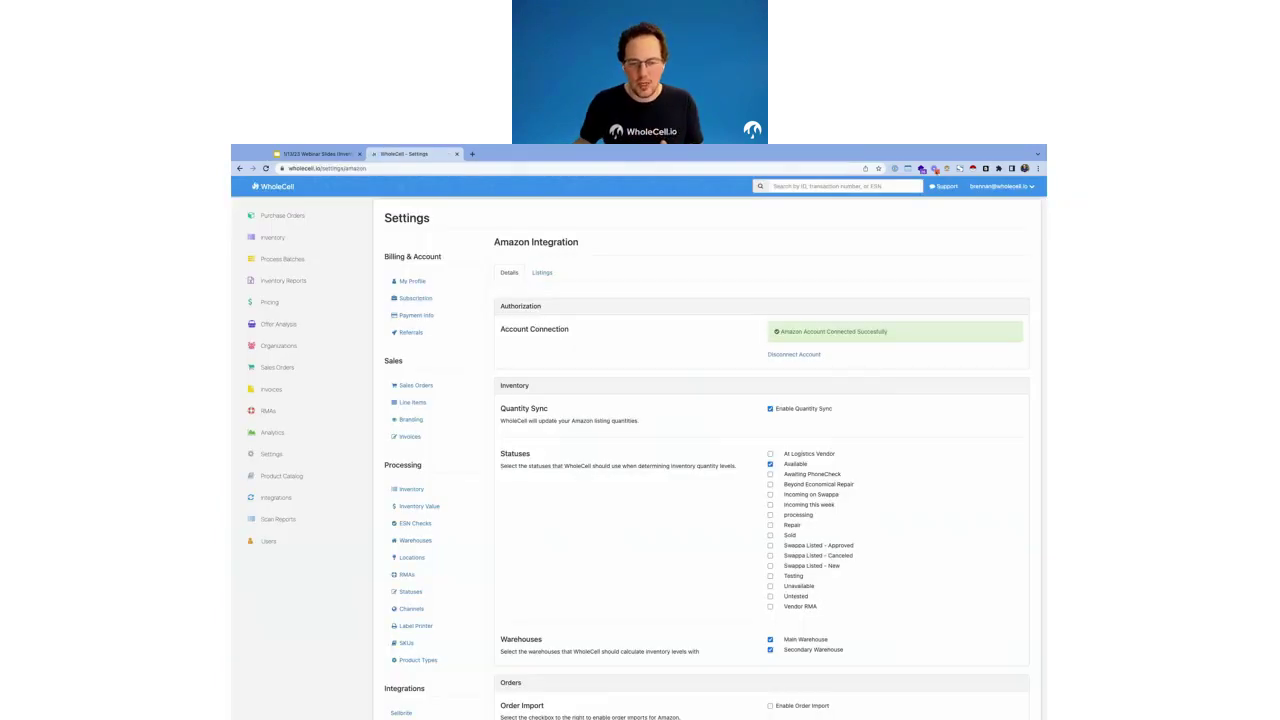
{"action": "left_click", "coordinate": [946, 187]}
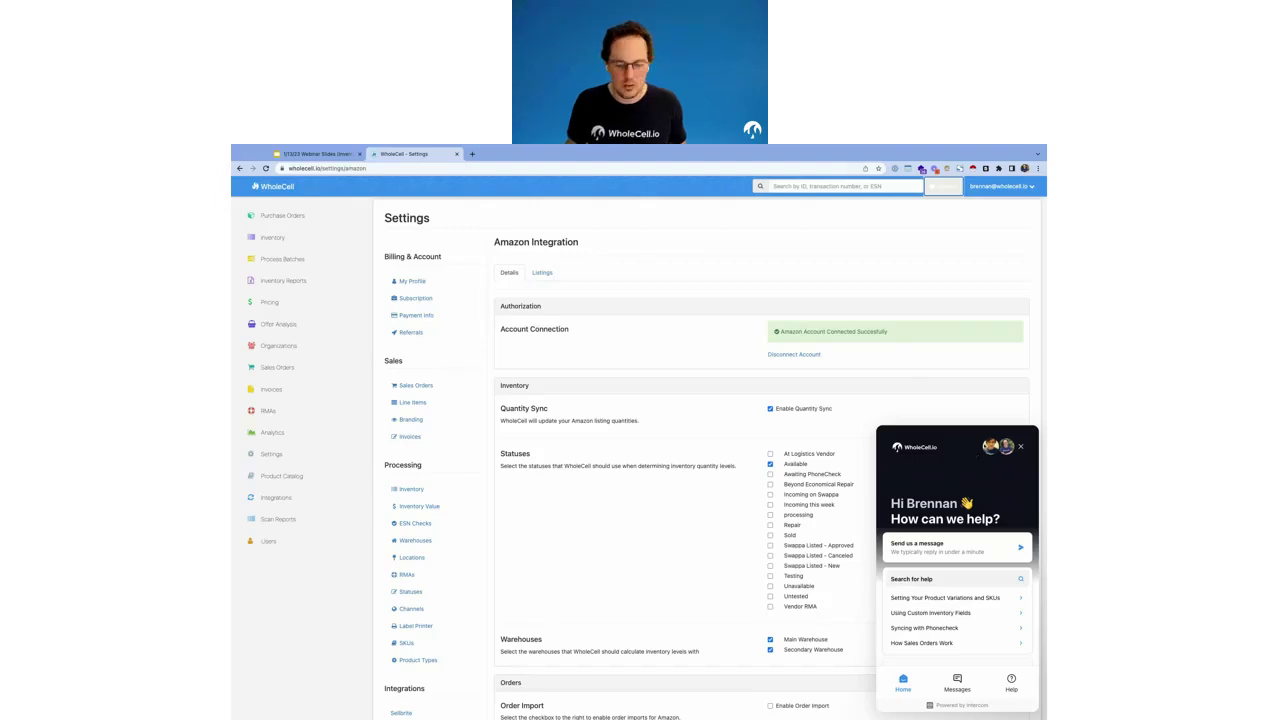
{"action": "left_click", "coordinate": [349, 156]}
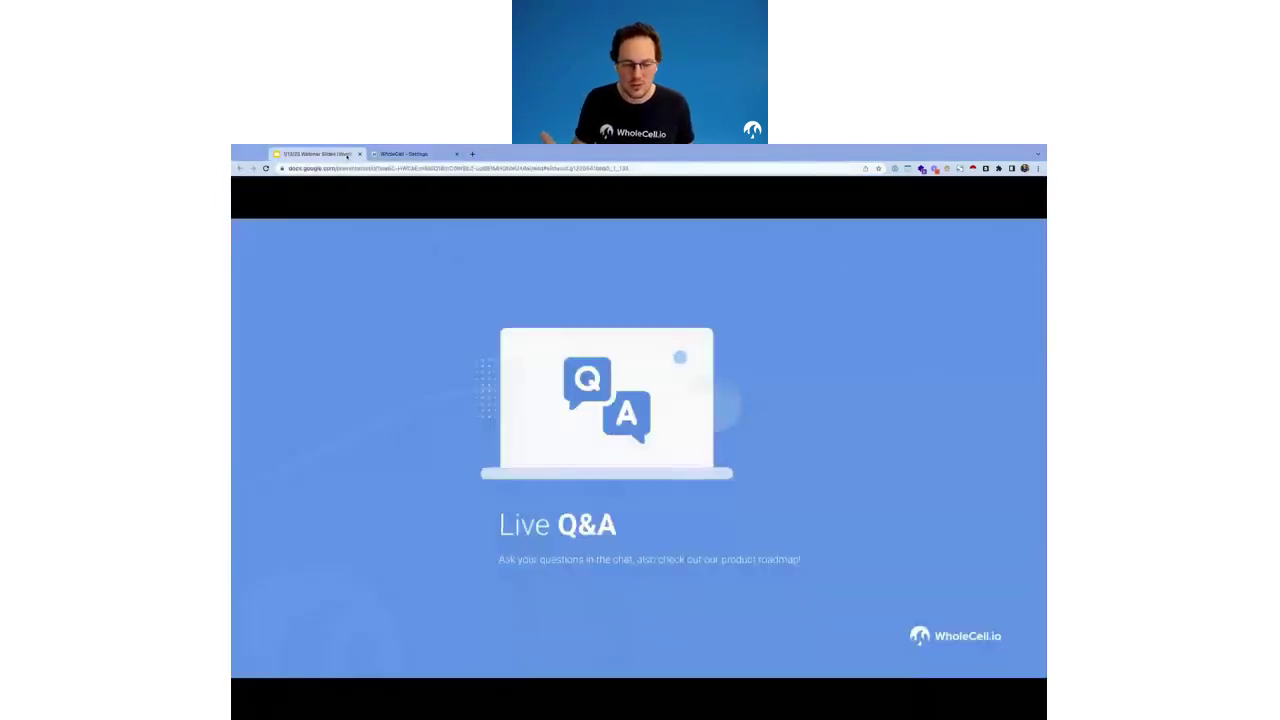